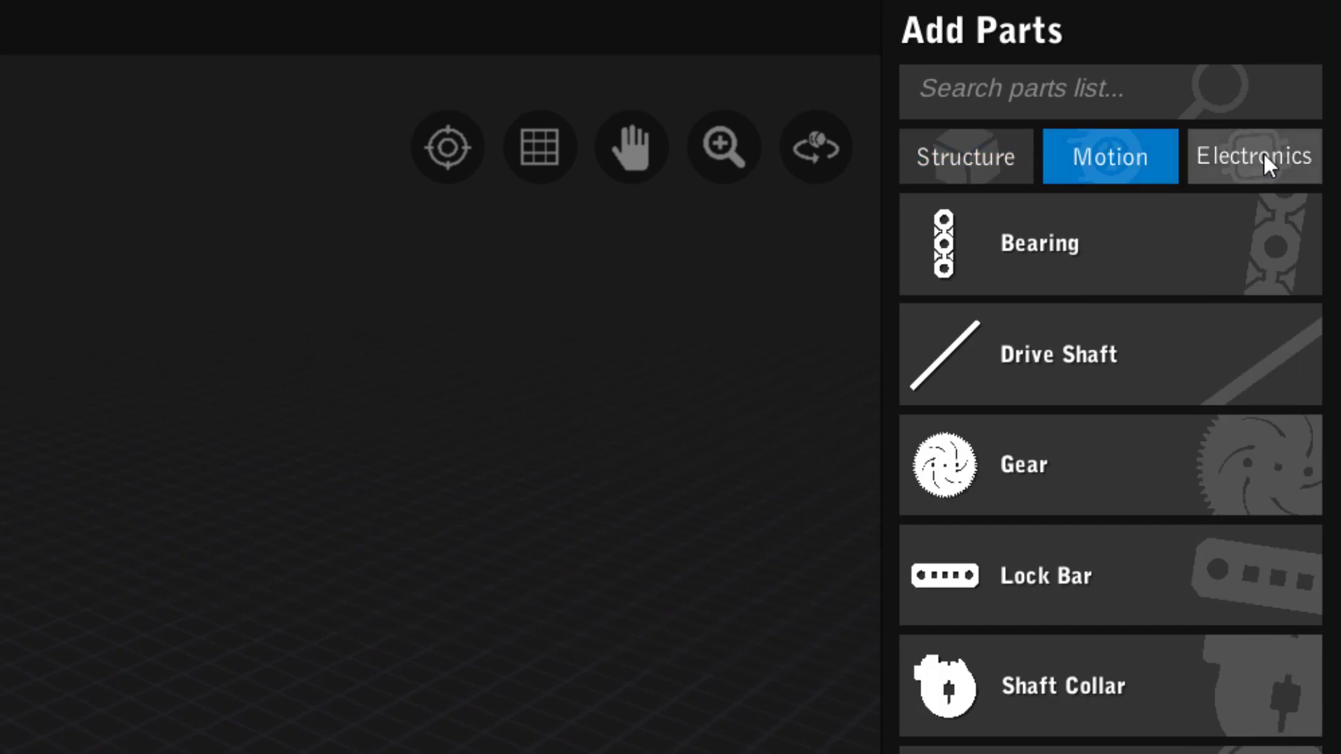
{"action": "left_click", "coordinate": [1268, 165]}
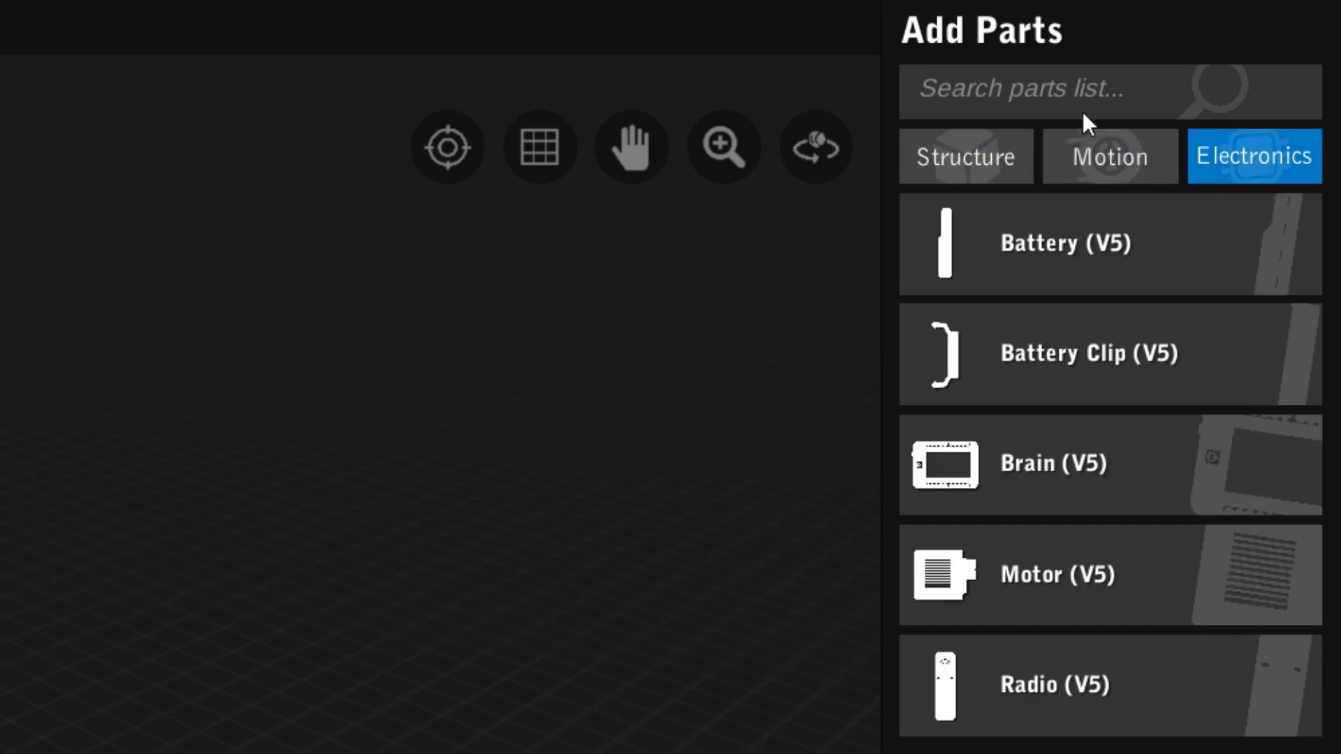
{"action": "left_click", "coordinate": [1042, 94]}
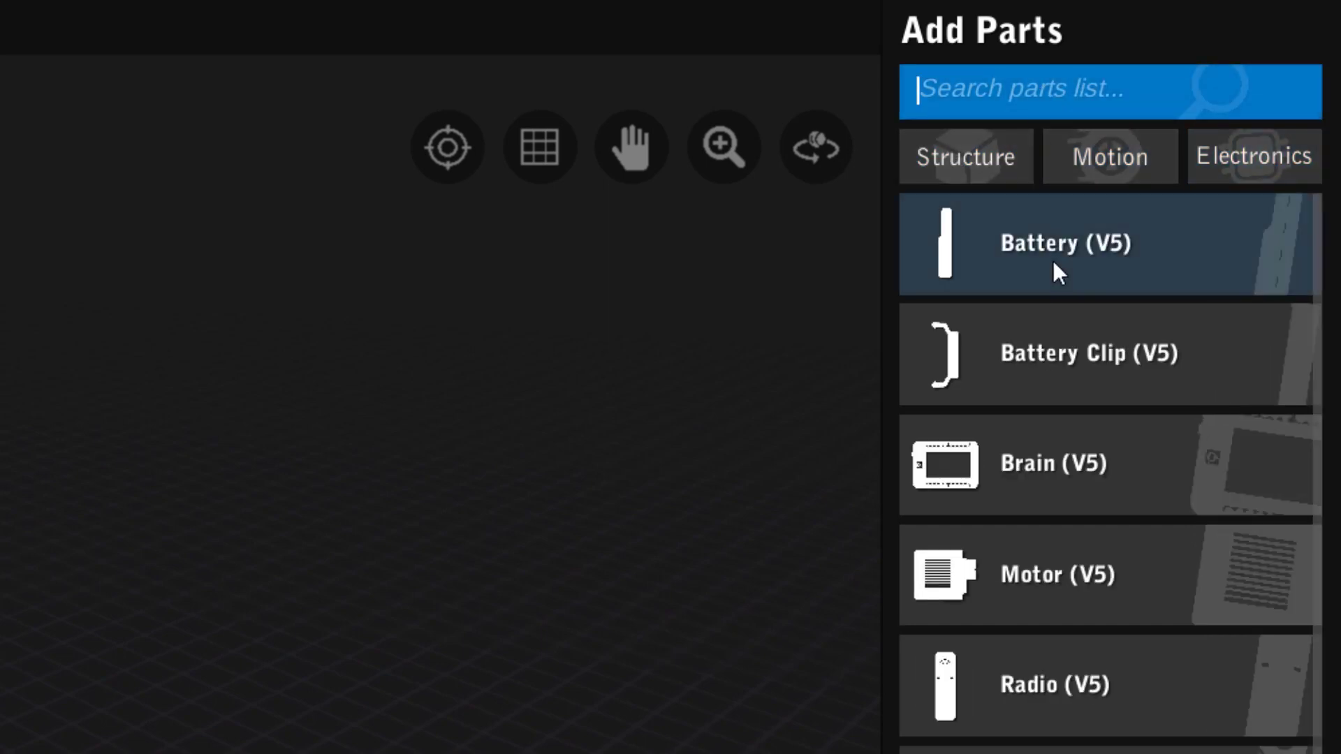
{"action": "scroll", "coordinate": [1103, 365], "scroll_direction": "down", "scroll_amount": 7}
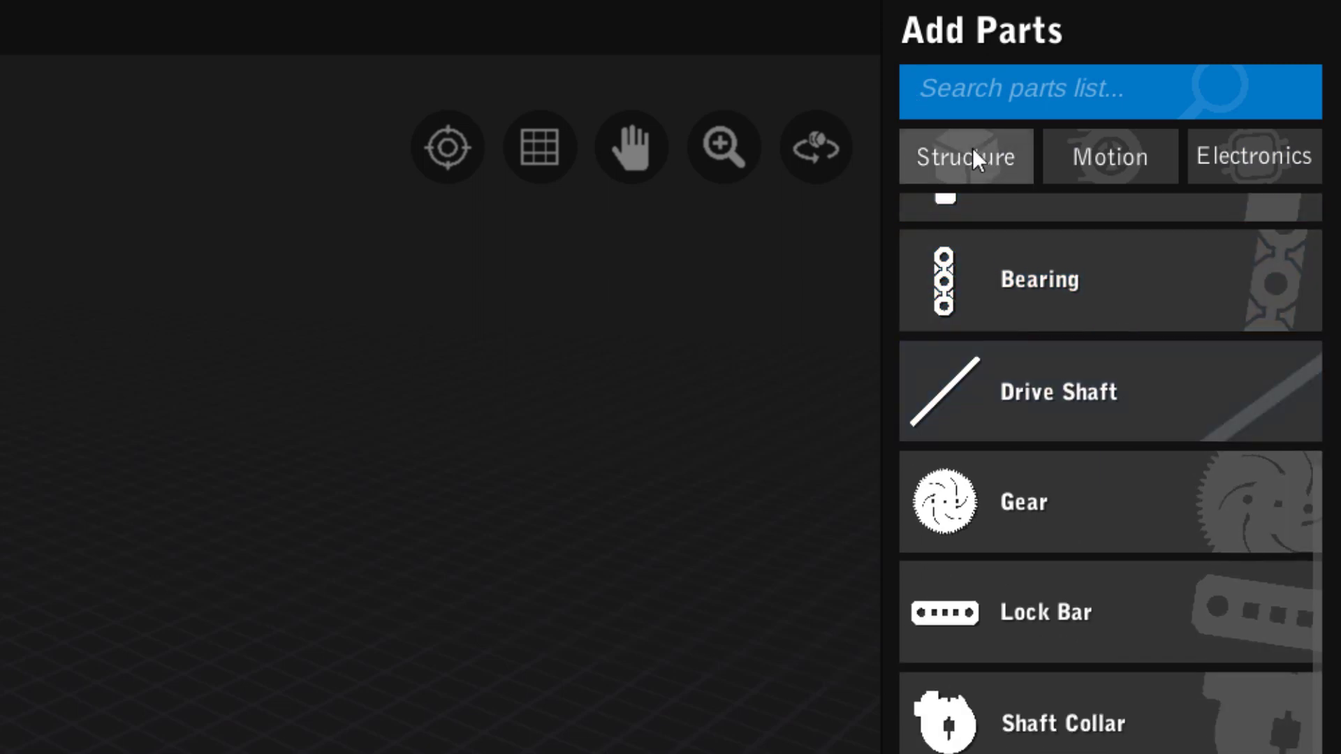
Step: Add a 1x3 C-channel with 15 holes from the structure parts to the build
{"action": "left_click", "coordinate": [976, 160]}
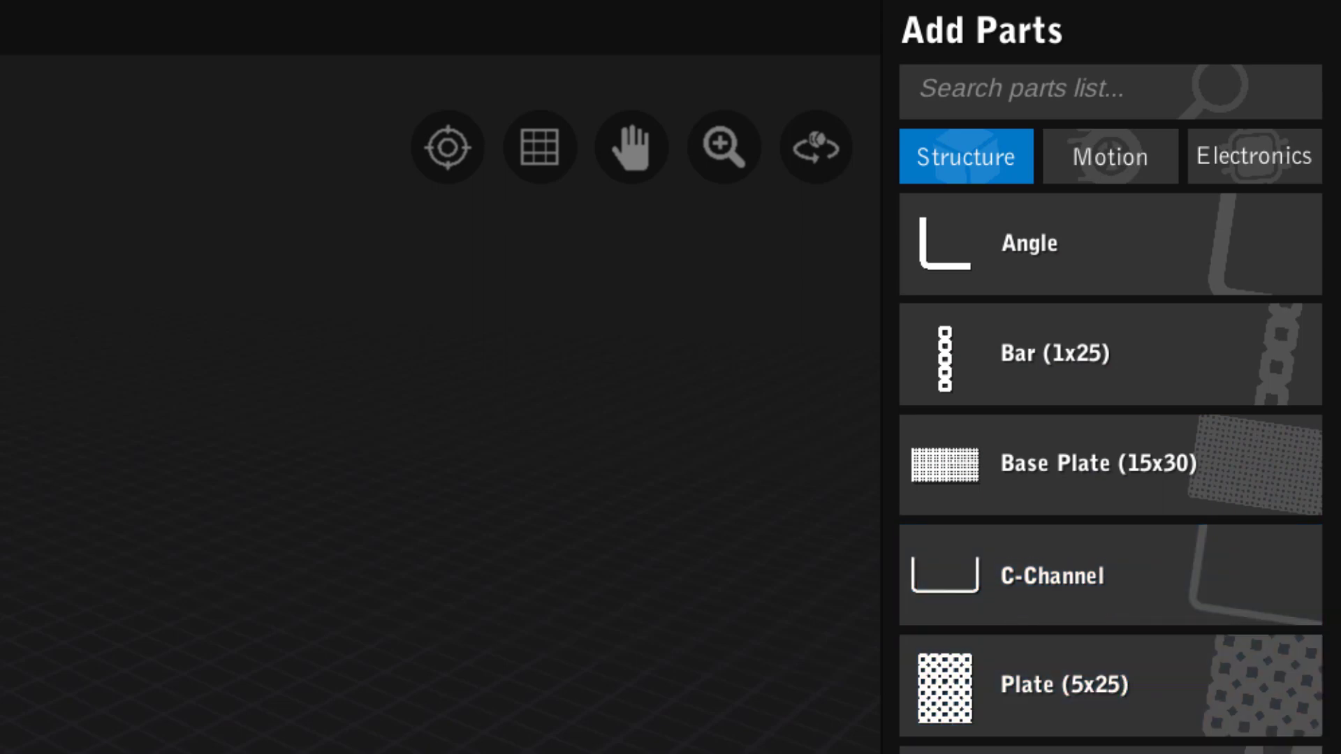
{"action": "mouse_move", "coordinate": [1122, 602]}
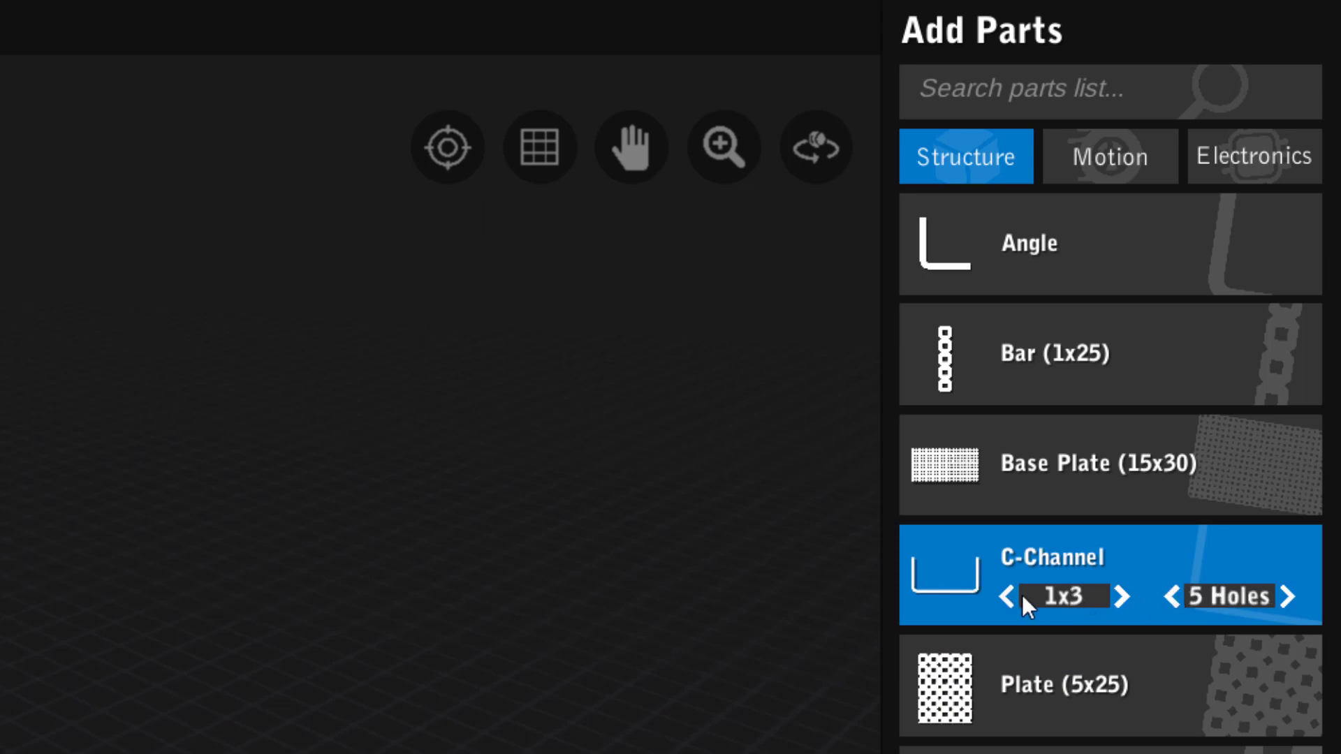
{"action": "left_click", "coordinate": [1287, 596]}
{"action": "left_click", "coordinate": [1287, 596]}
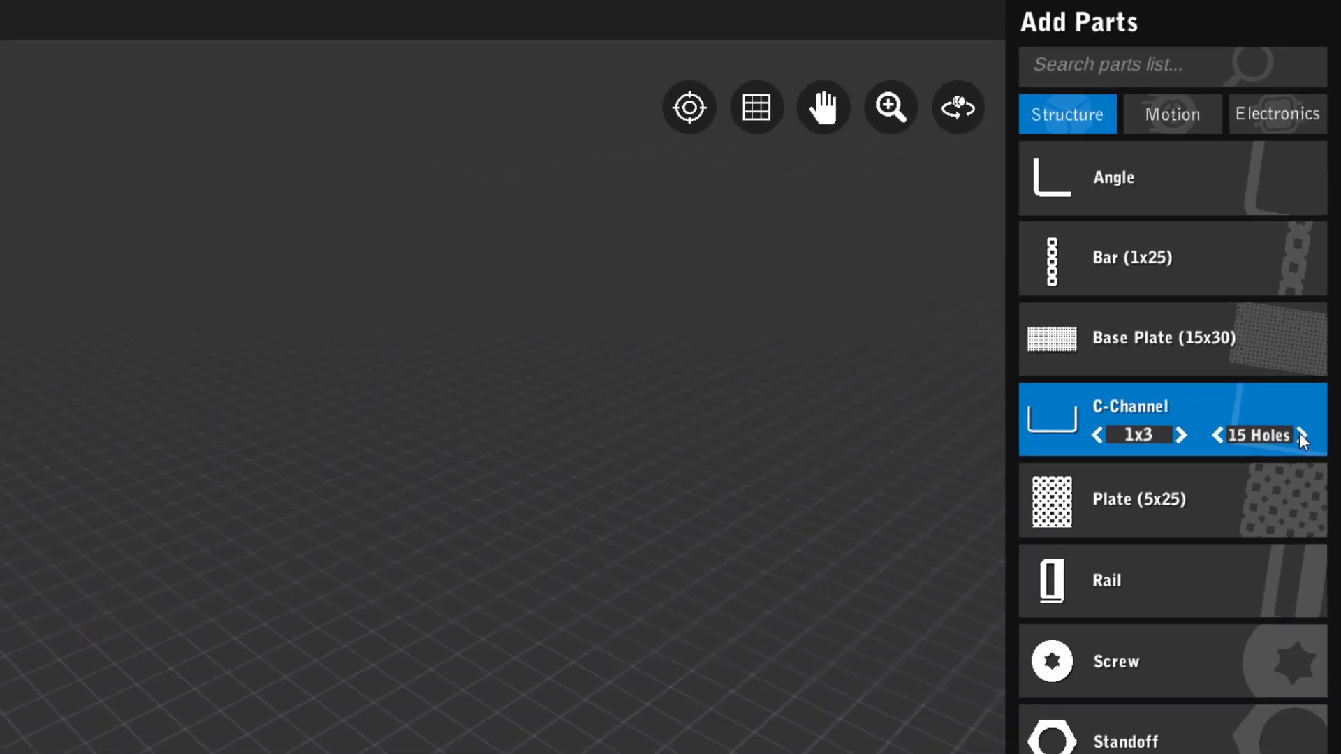
{"action": "left_click", "coordinate": [1217, 299]}
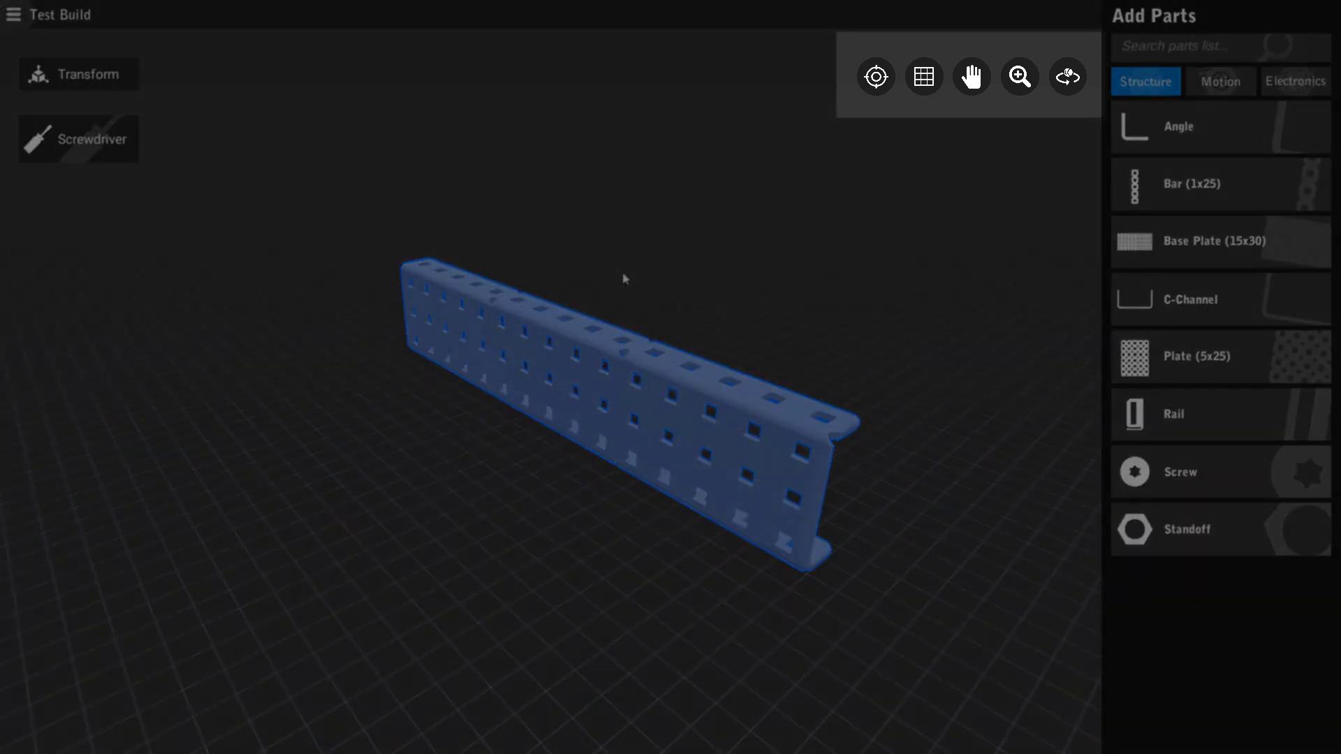
Step: Orbit, zoom and pan around the C-channel to view it from different angles and distances
{"action": "left_click", "coordinate": [1076, 82]}
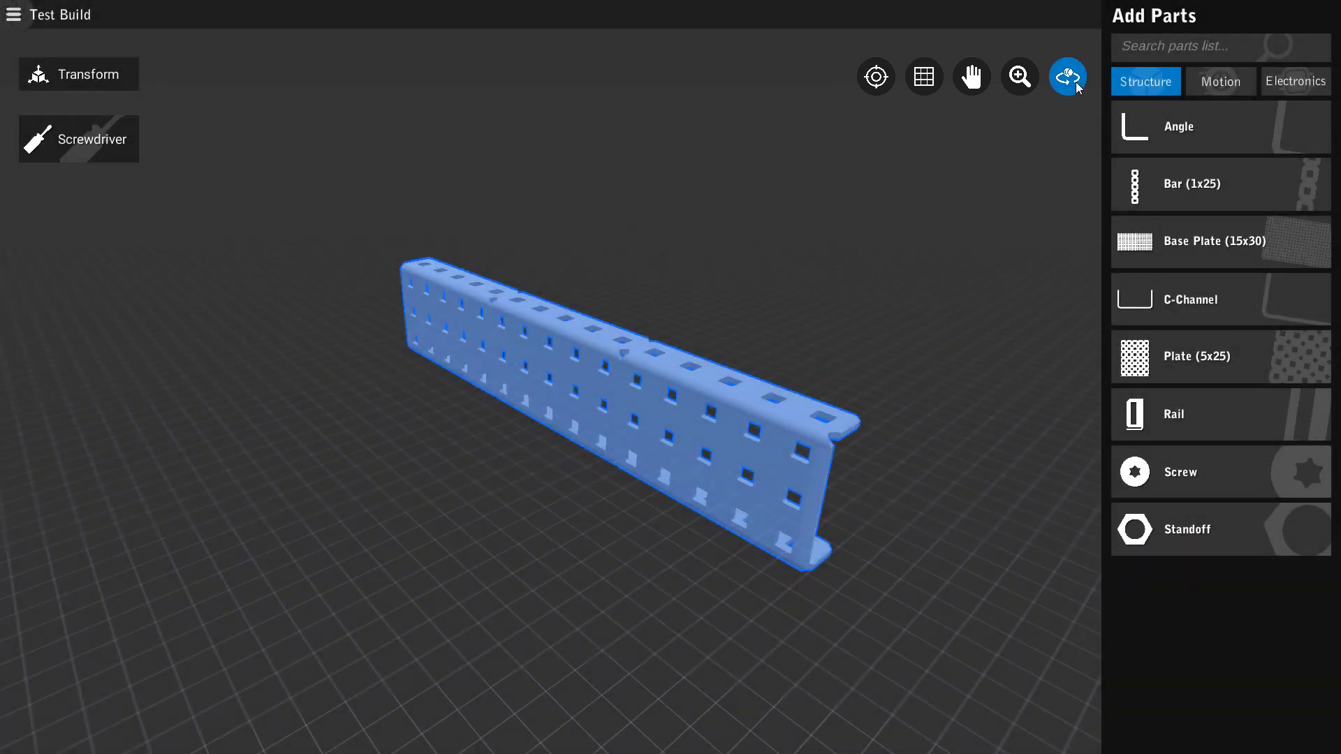
{"action": "left_click_drag", "start_coordinate": [1042, 94], "coordinate": [1002, 229]}
{"action": "left_click", "coordinate": [1014, 74]}
{"action": "left_click_drag", "start_coordinate": [992, 89], "coordinate": [946, 83]}
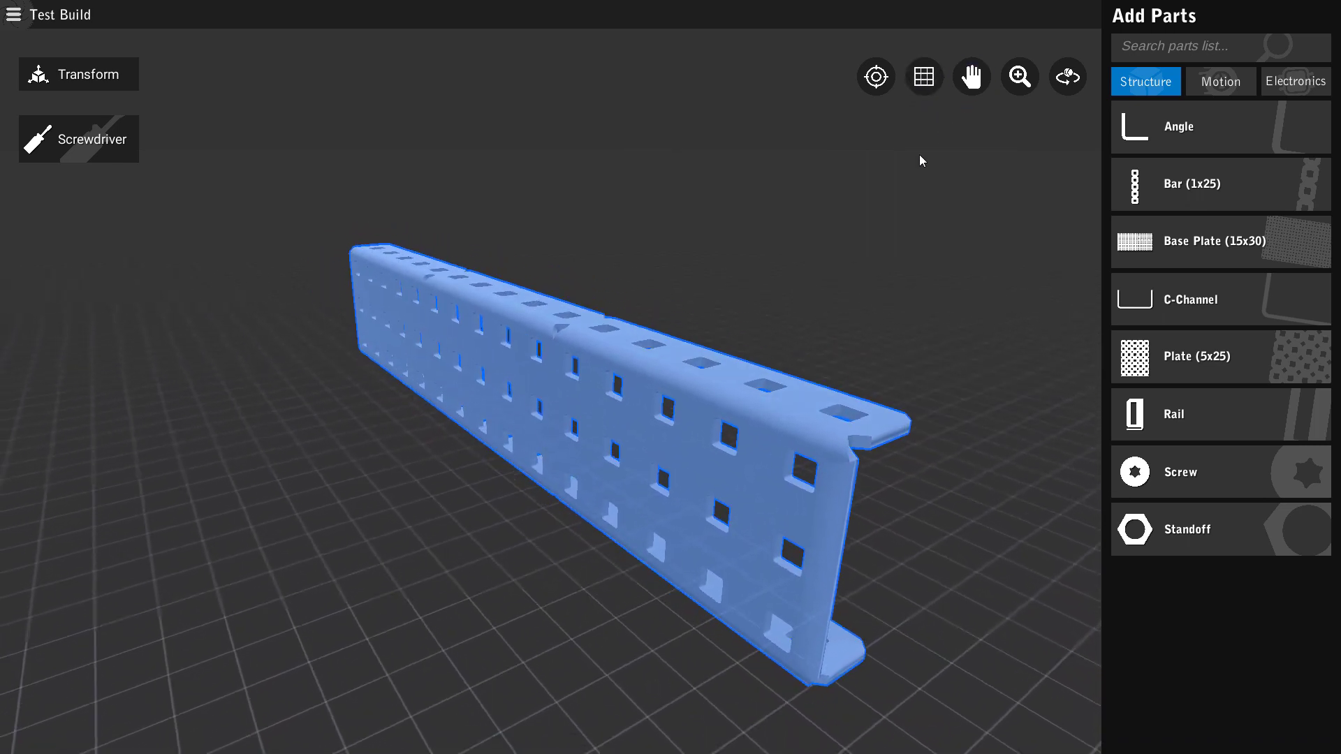
{"action": "left_click_drag", "start_coordinate": [918, 155], "coordinate": [880, 284]}
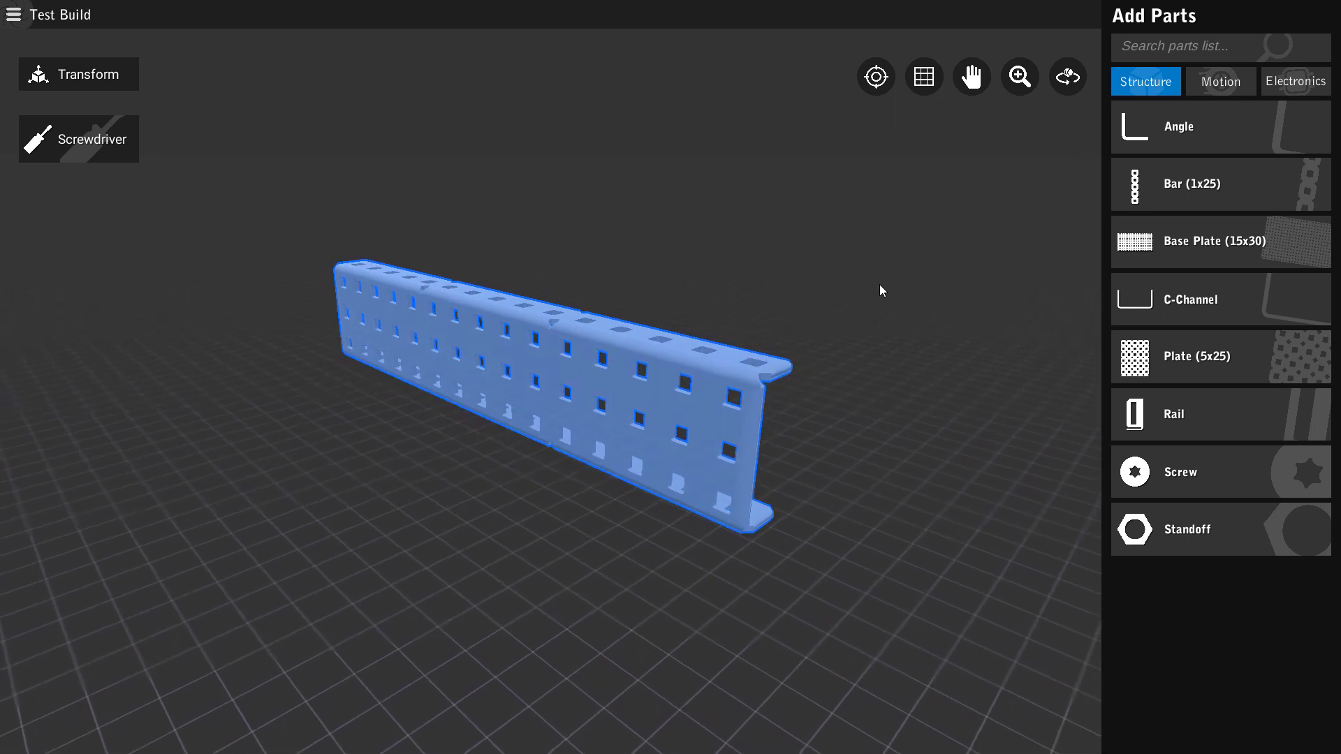
Step: Examine the C-channel in orthographic projection up to a face-on view and return to perspective
{"action": "left_click", "coordinate": [924, 79]}
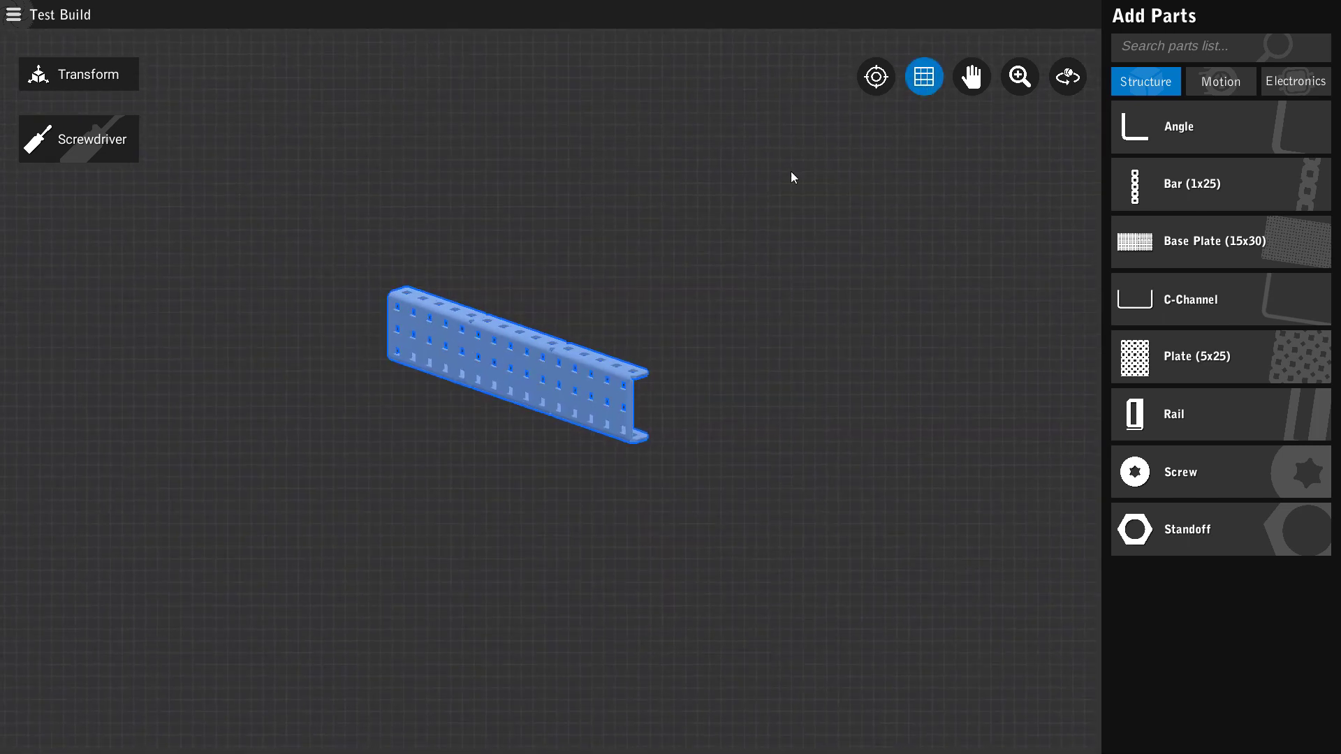
{"action": "scroll", "coordinate": [640, 268], "scroll_direction": "up", "scroll_amount": 6}
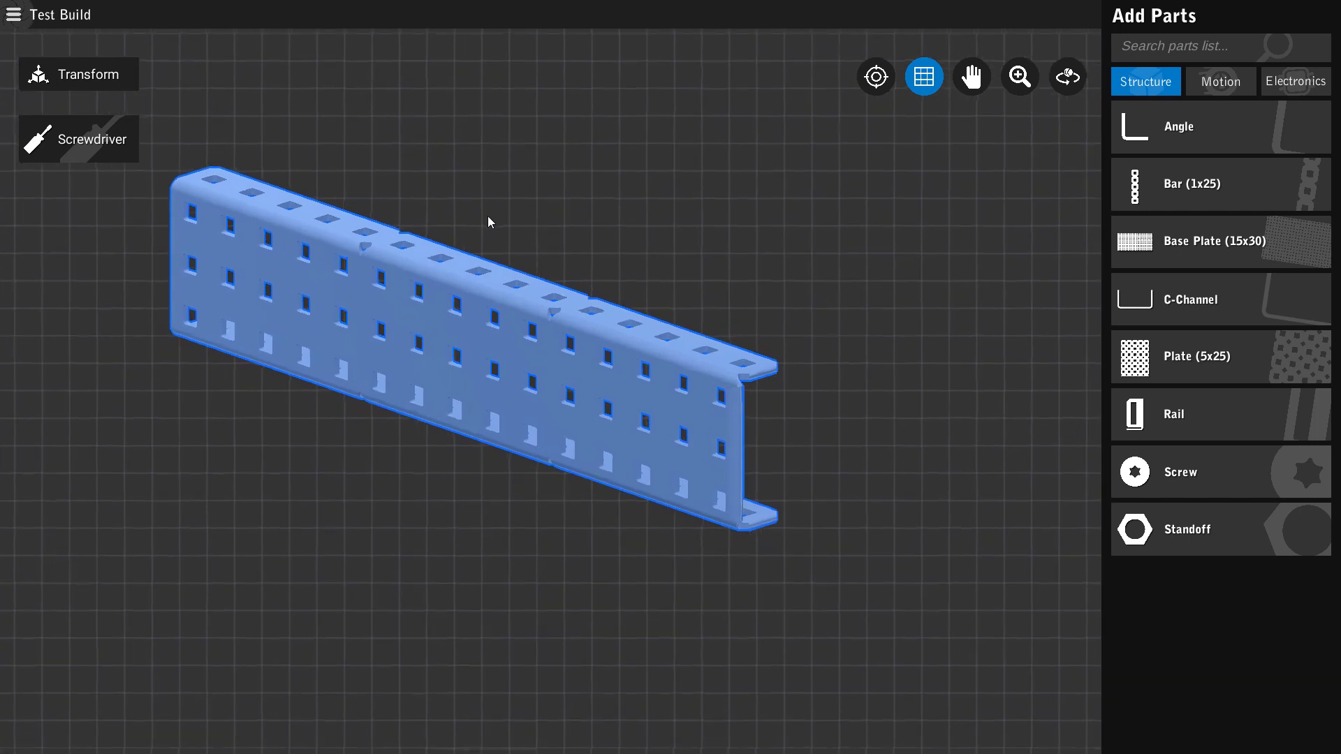
{"action": "left_click_drag", "start_coordinate": [488, 217], "coordinate": [649, 276]}
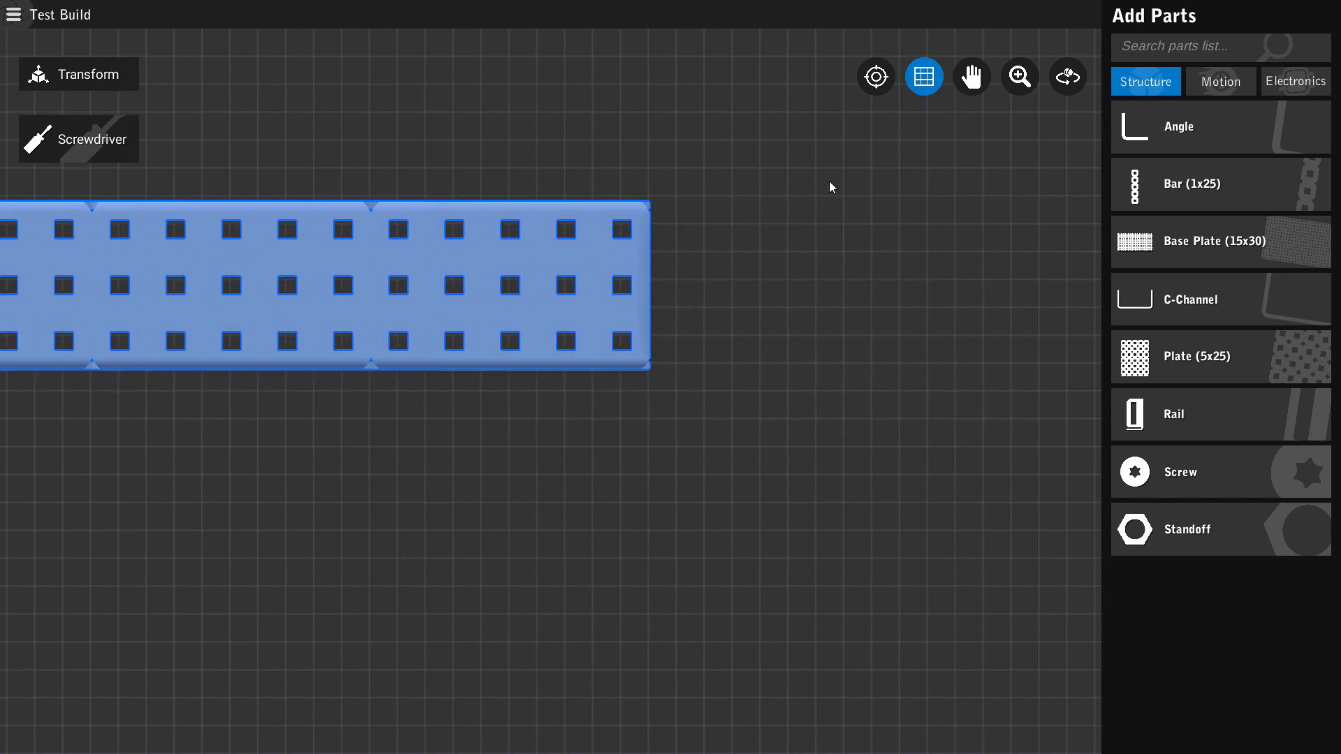
{"action": "left_click", "coordinate": [926, 94]}
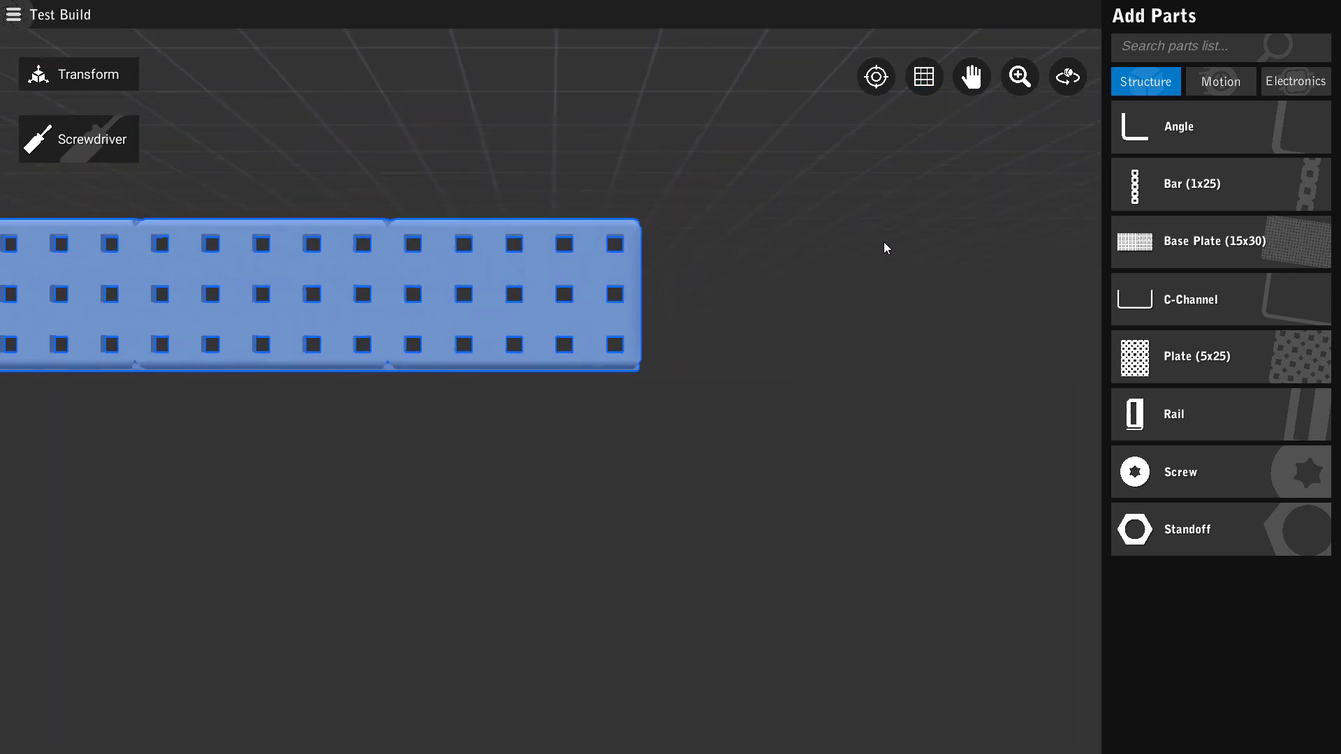
Step: Select the C-channel, focus the camera on it and orbit around it
{"action": "left_click_drag", "start_coordinate": [869, 243], "coordinate": [703, 338]}
{"action": "right_click_drag", "start_coordinate": [701, 333], "coordinate": [880, 201]}
{"action": "left_click", "coordinate": [879, 201]}
{"action": "left_click", "coordinate": [608, 310]}
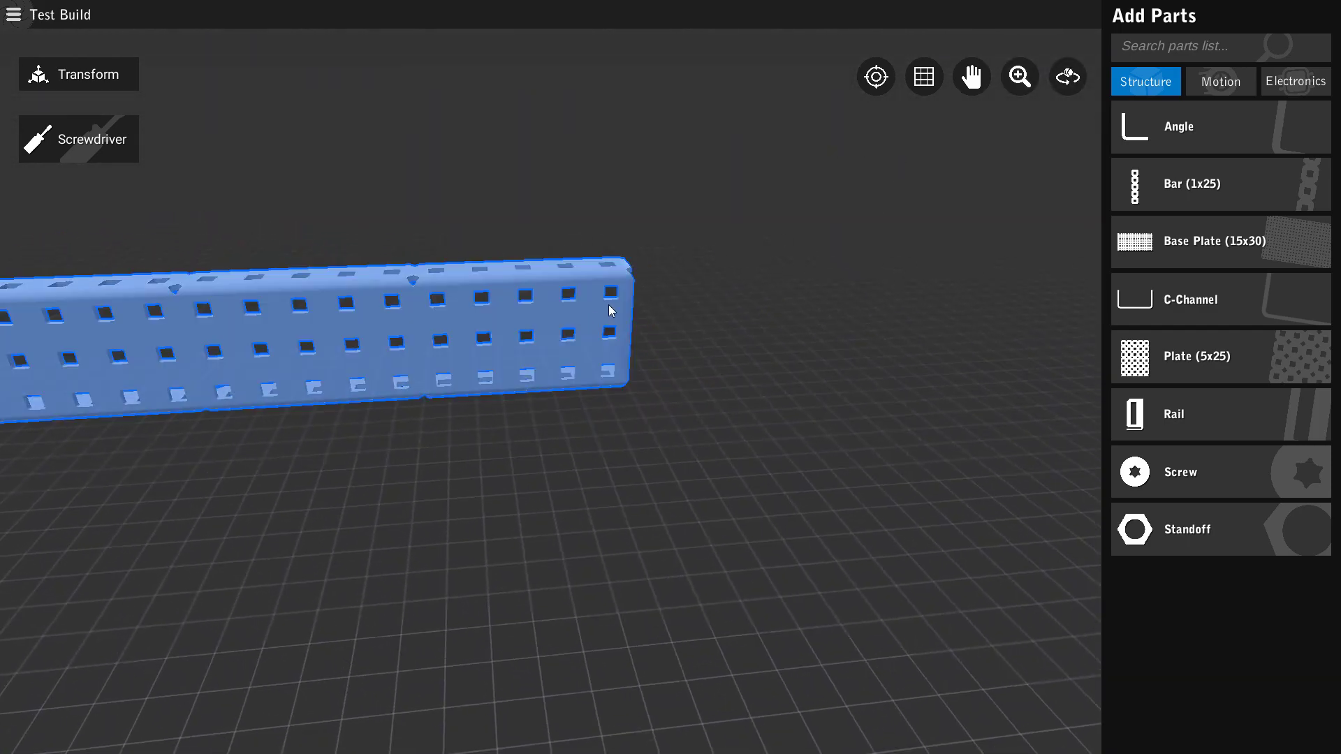
{"action": "left_click", "coordinate": [863, 89]}
{"action": "right_click_drag", "start_coordinate": [877, 203], "coordinate": [777, 299]}
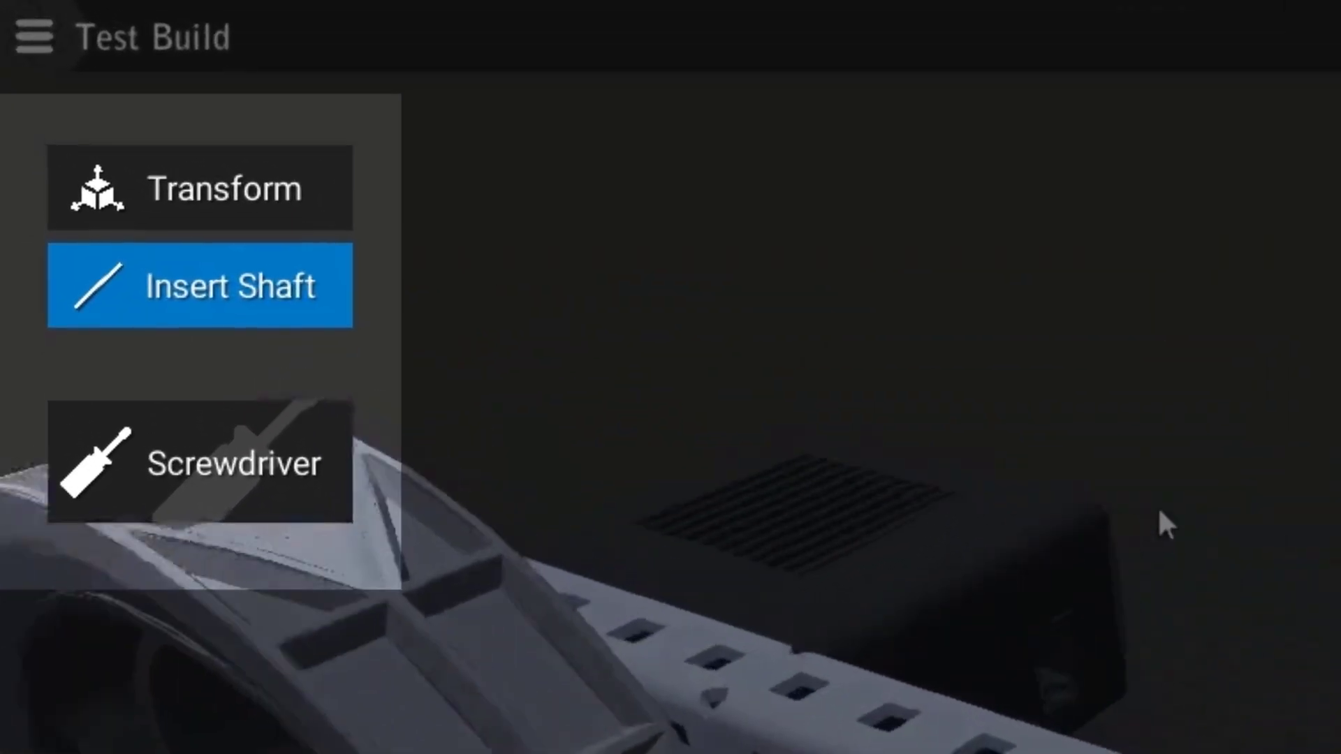
{"action": "right_click_drag", "start_coordinate": [1159, 513], "coordinate": [1306, 412]}
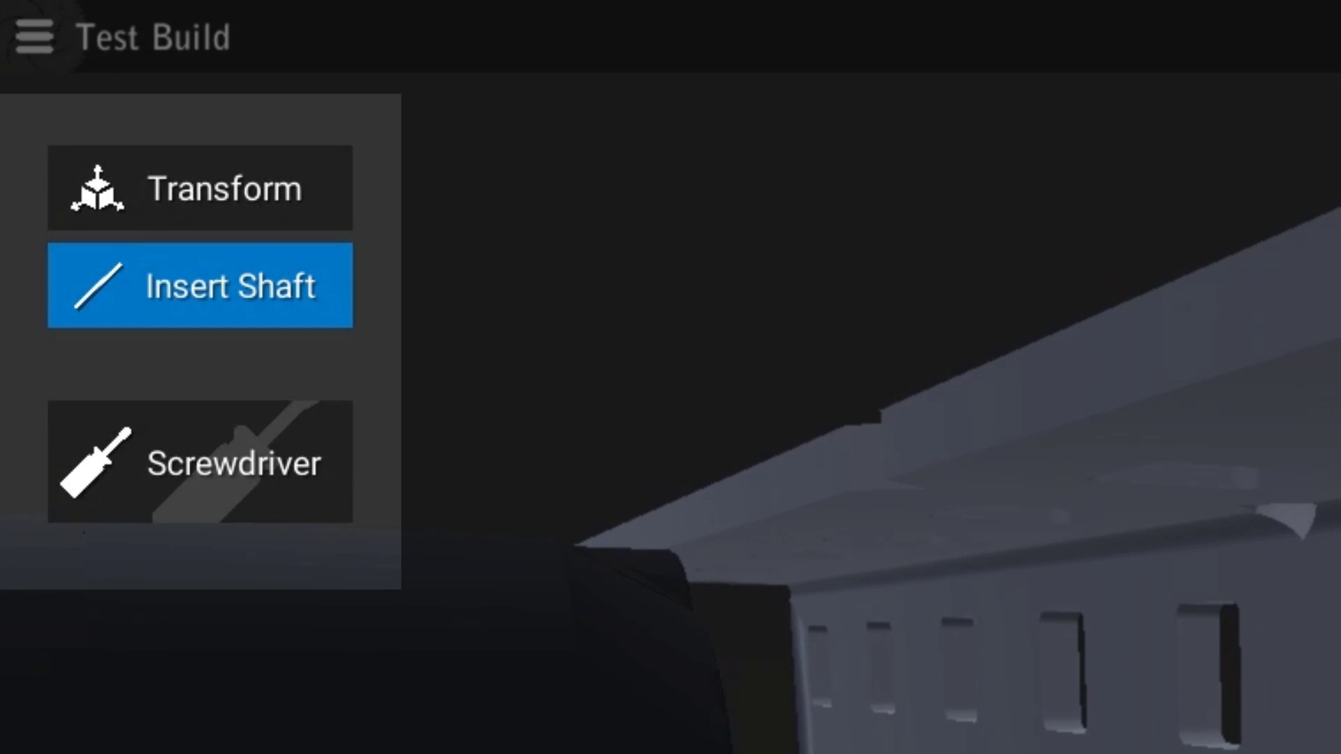
{"action": "left_click", "coordinate": [195, 278]}
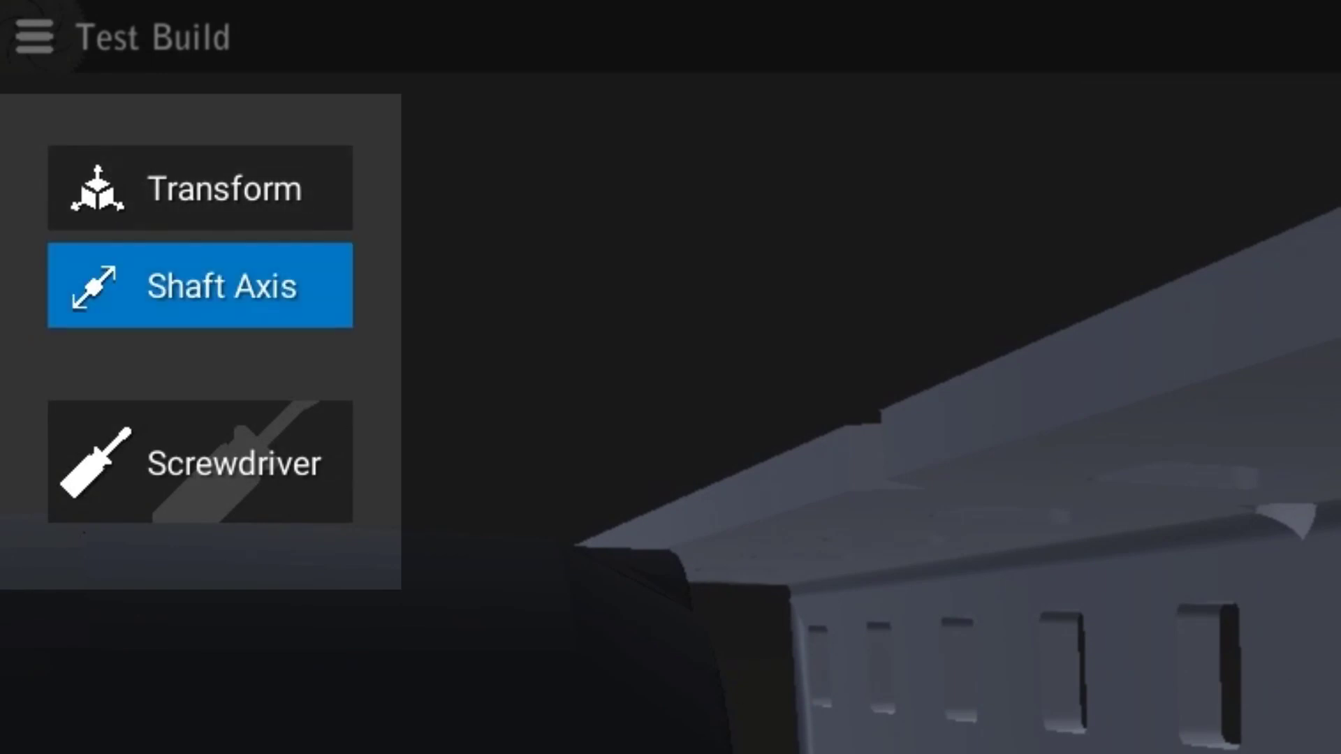
{"action": "right_click_drag", "start_coordinate": [84, 532], "coordinate": [552, 753]}
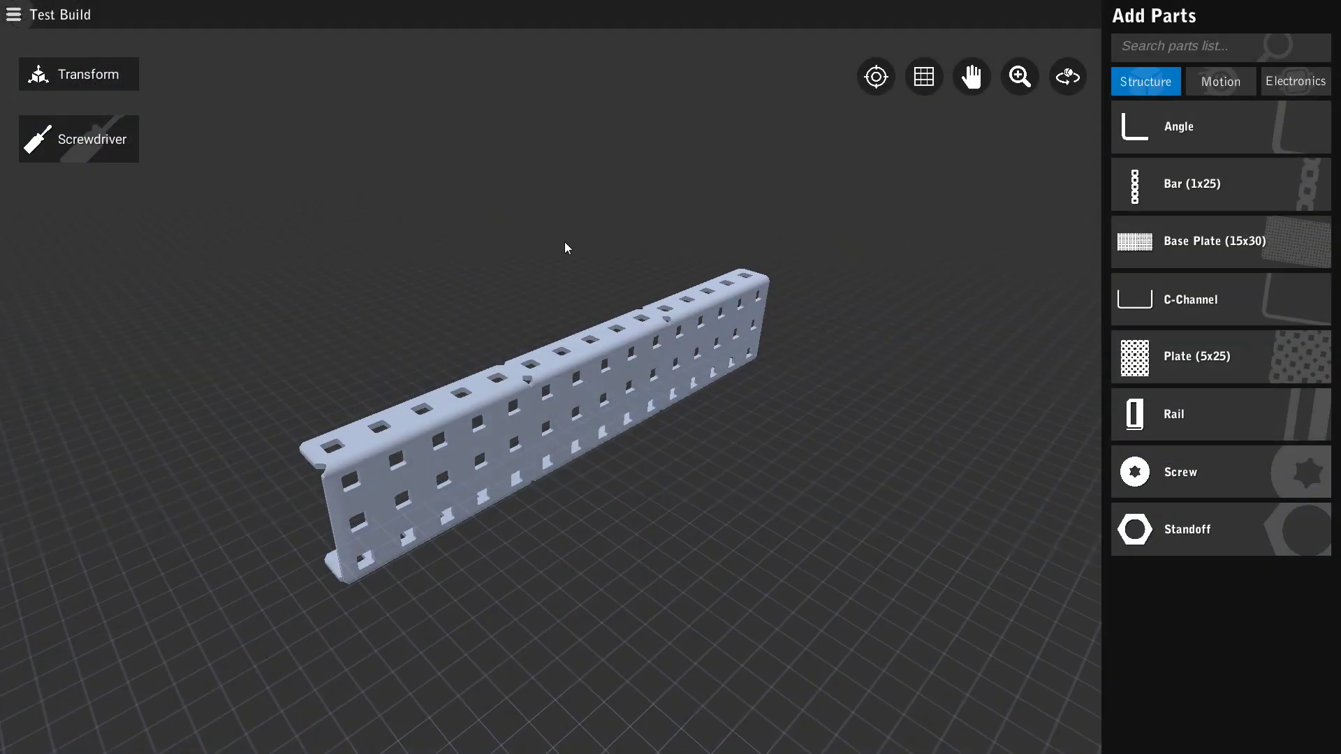
Step: Select the C-channel and move it along the blue axis with the Transform tool
{"action": "right_click_drag", "start_coordinate": [565, 243], "coordinate": [564, 303]}
{"action": "left_click", "coordinate": [559, 363]}
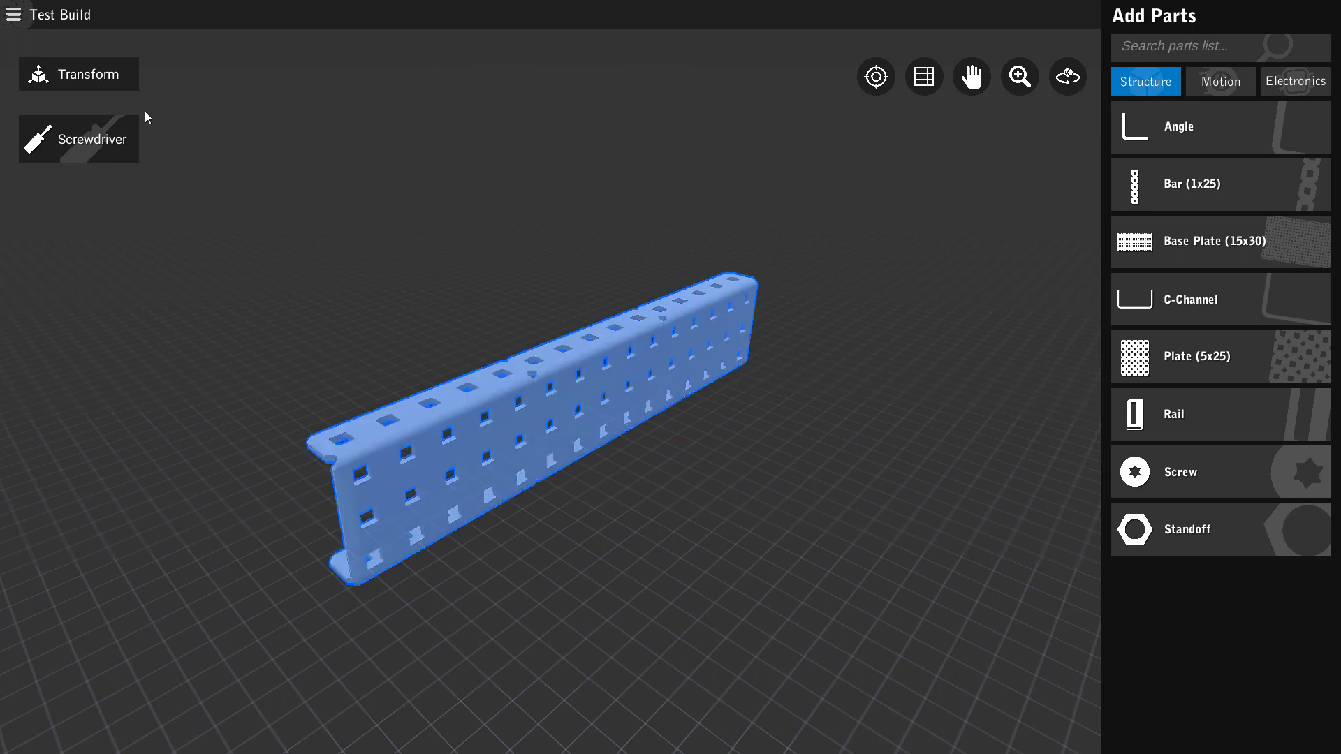
{"action": "right_click_drag", "start_coordinate": [207, 95], "coordinate": [428, 173]}
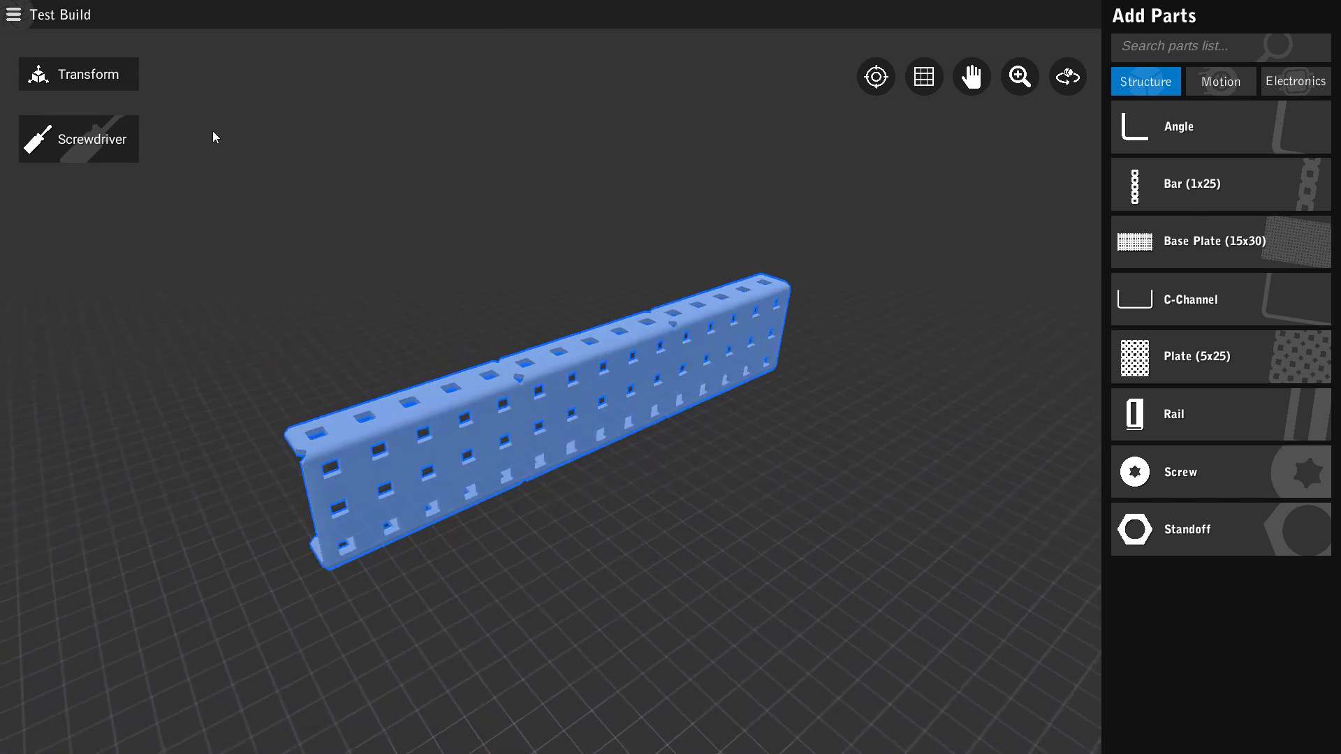
{"action": "left_click", "coordinate": [73, 77]}
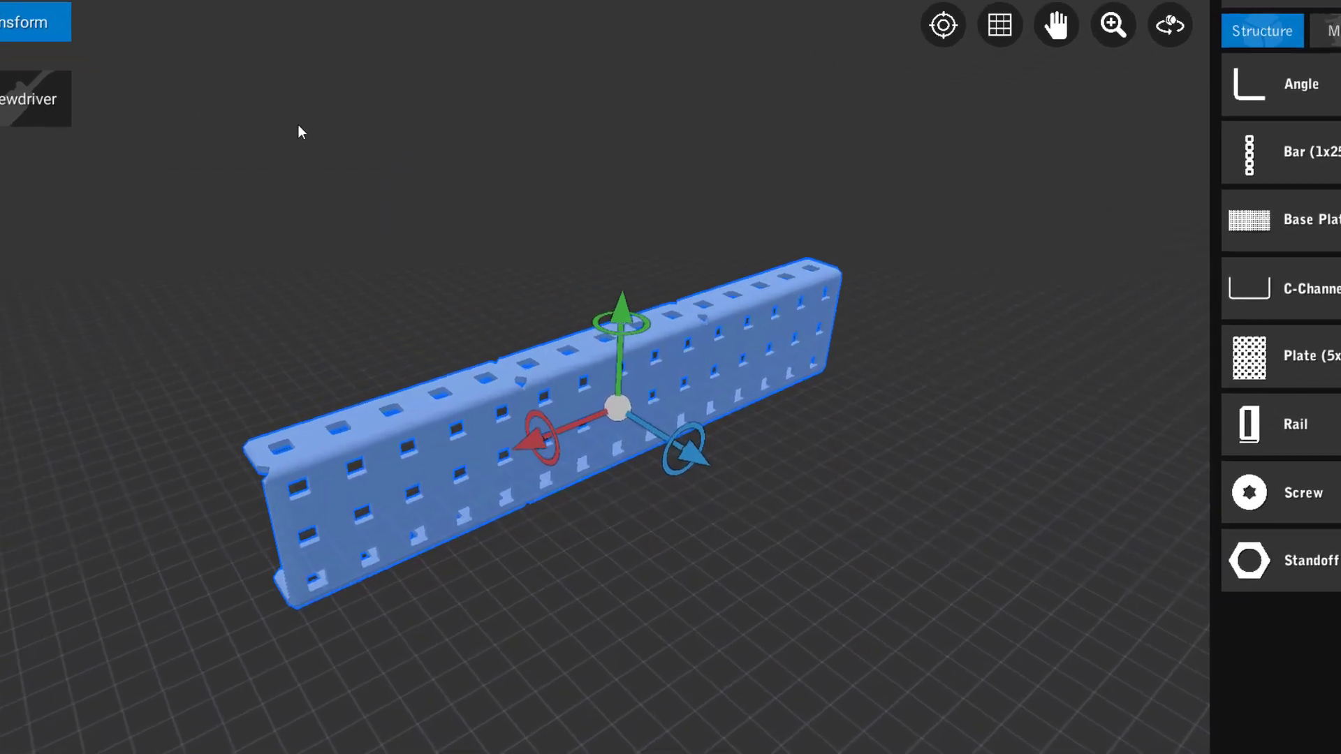
{"action": "right_click_drag", "start_coordinate": [294, 71], "coordinate": [289, 120]}
{"action": "left_click_drag", "start_coordinate": [677, 422], "coordinate": [613, 417]}
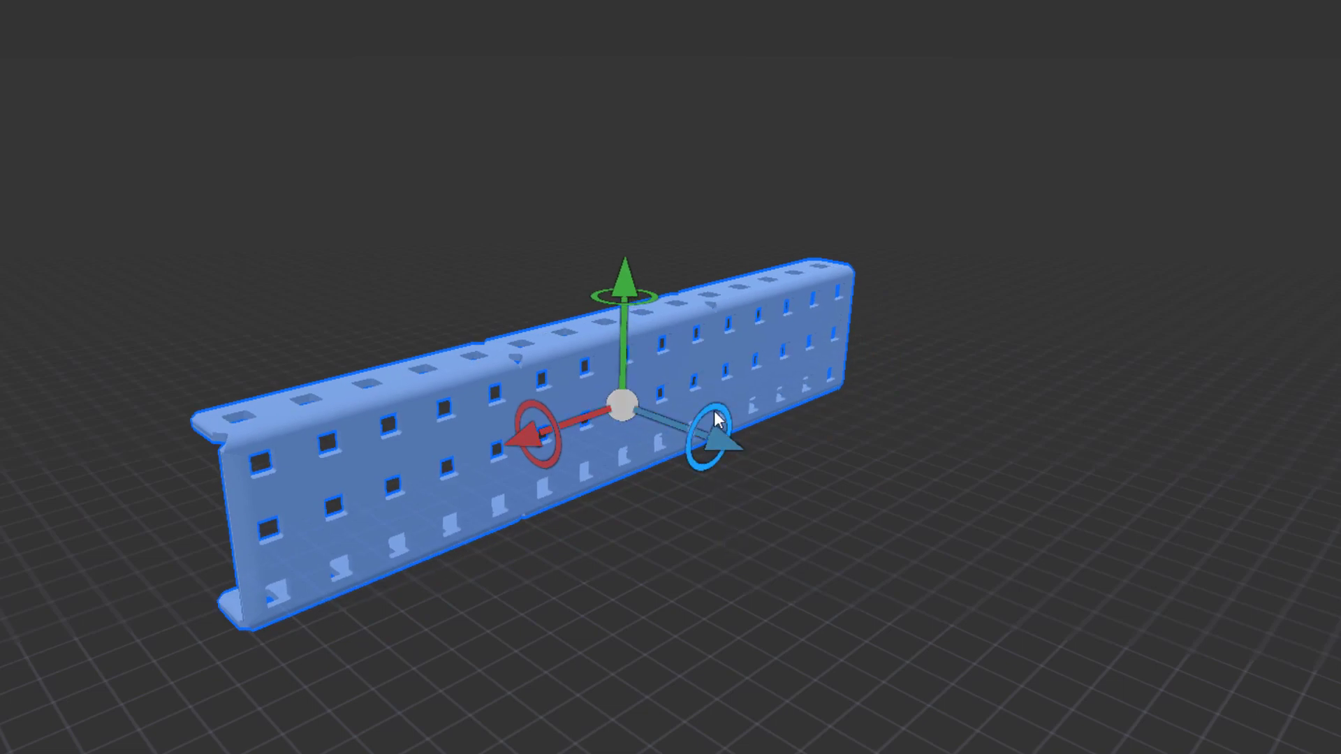
Step: Rotate the C-channel about its blue and red axes and reselect it
{"action": "left_click_drag", "start_coordinate": [713, 412], "coordinate": [702, 487]}
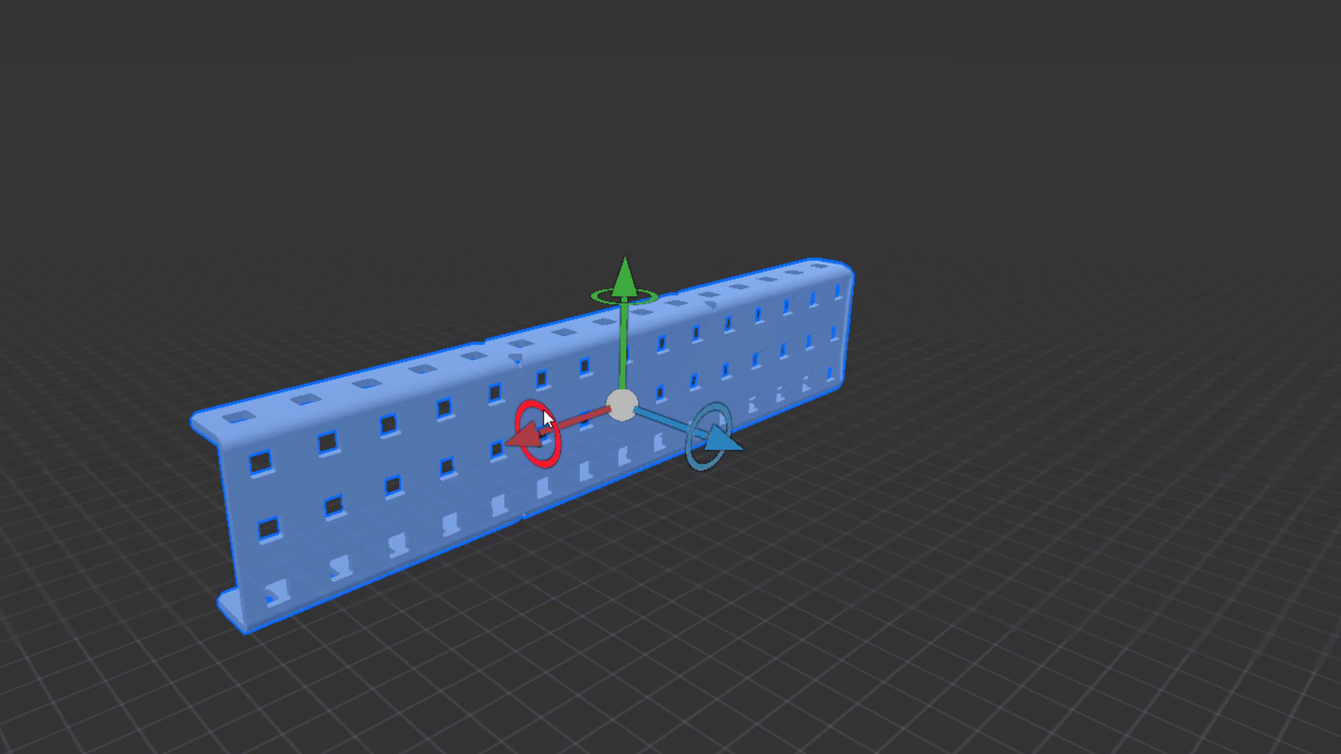
{"action": "mouse_move", "coordinate": [545, 417]}
{"action": "left_mouse_down"}
{"action": "mouse_move", "coordinate": [536, 447]}
{"action": "mouse_move", "coordinate": [545, 412]}
{"action": "left_mouse_up"}
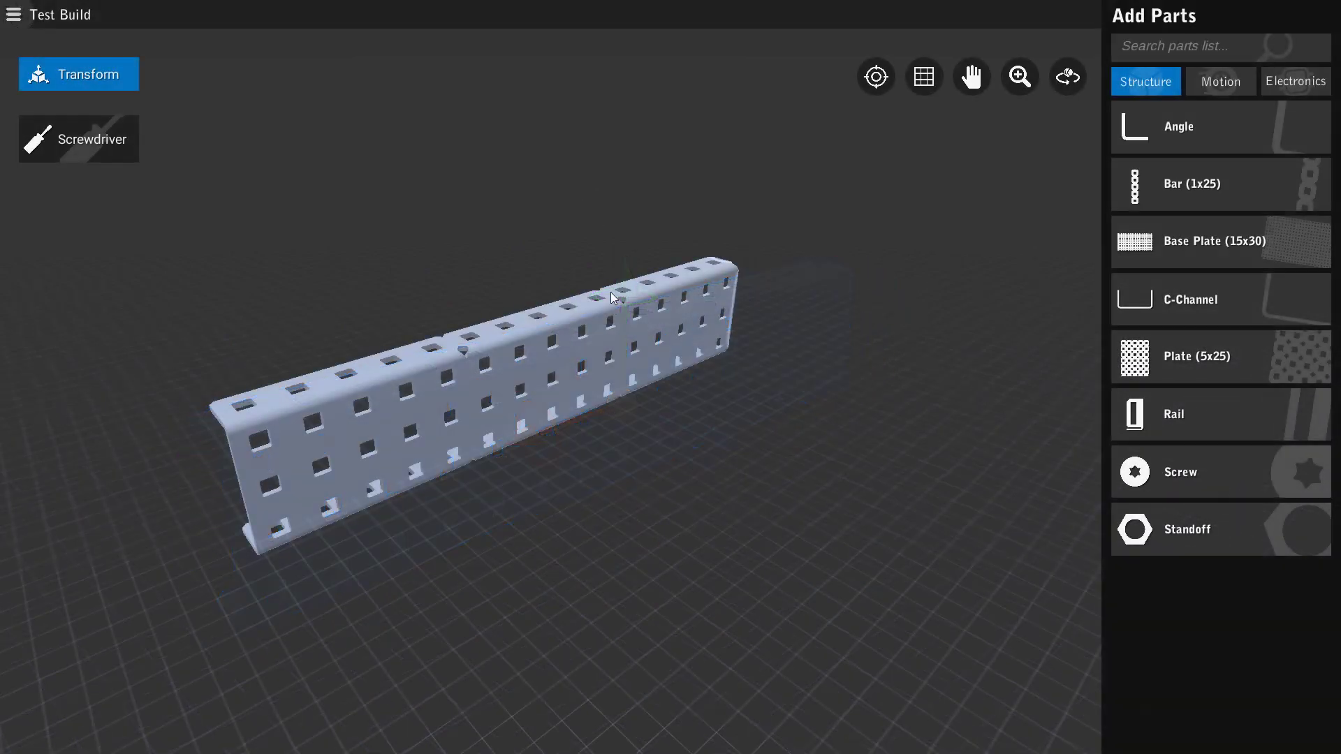
{"action": "left_click", "coordinate": [572, 330]}
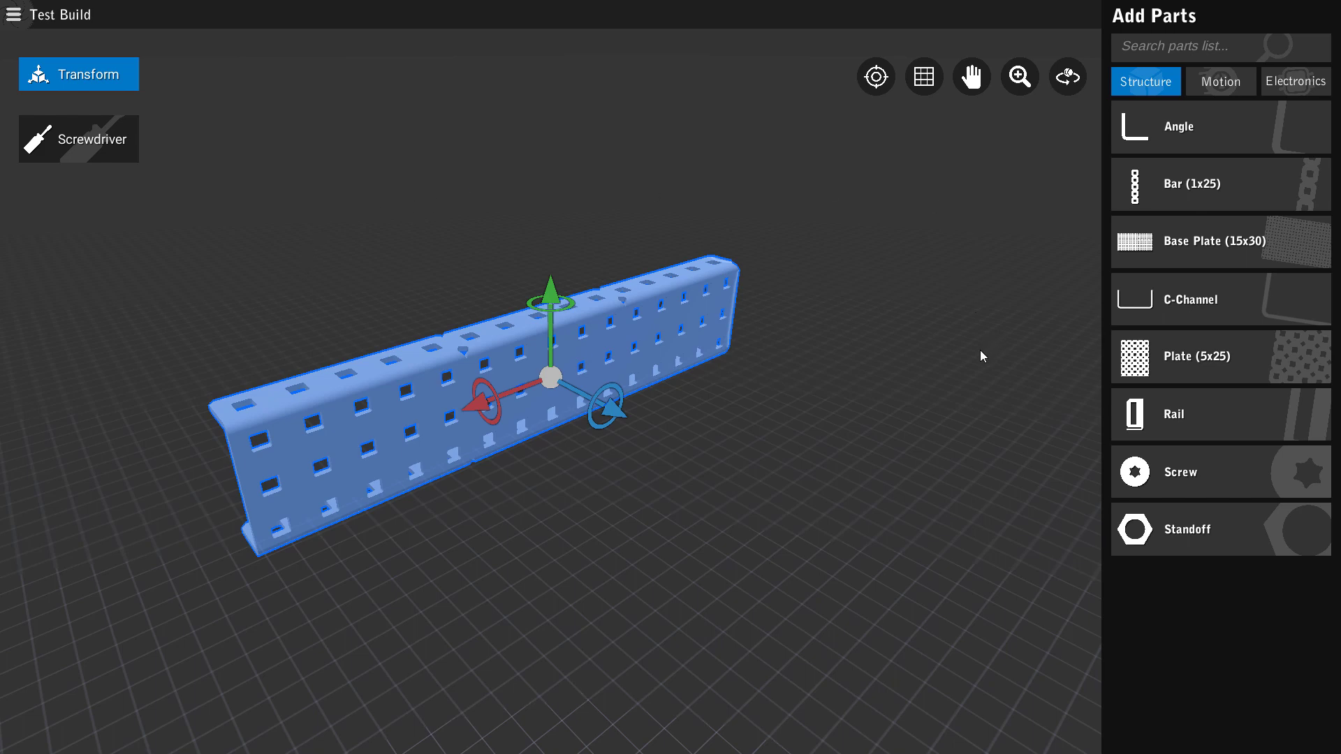
Step: Add a Star Drive screw to the build and activate the Insert Screw tool for it
{"action": "mouse_move", "coordinate": [1204, 455]}
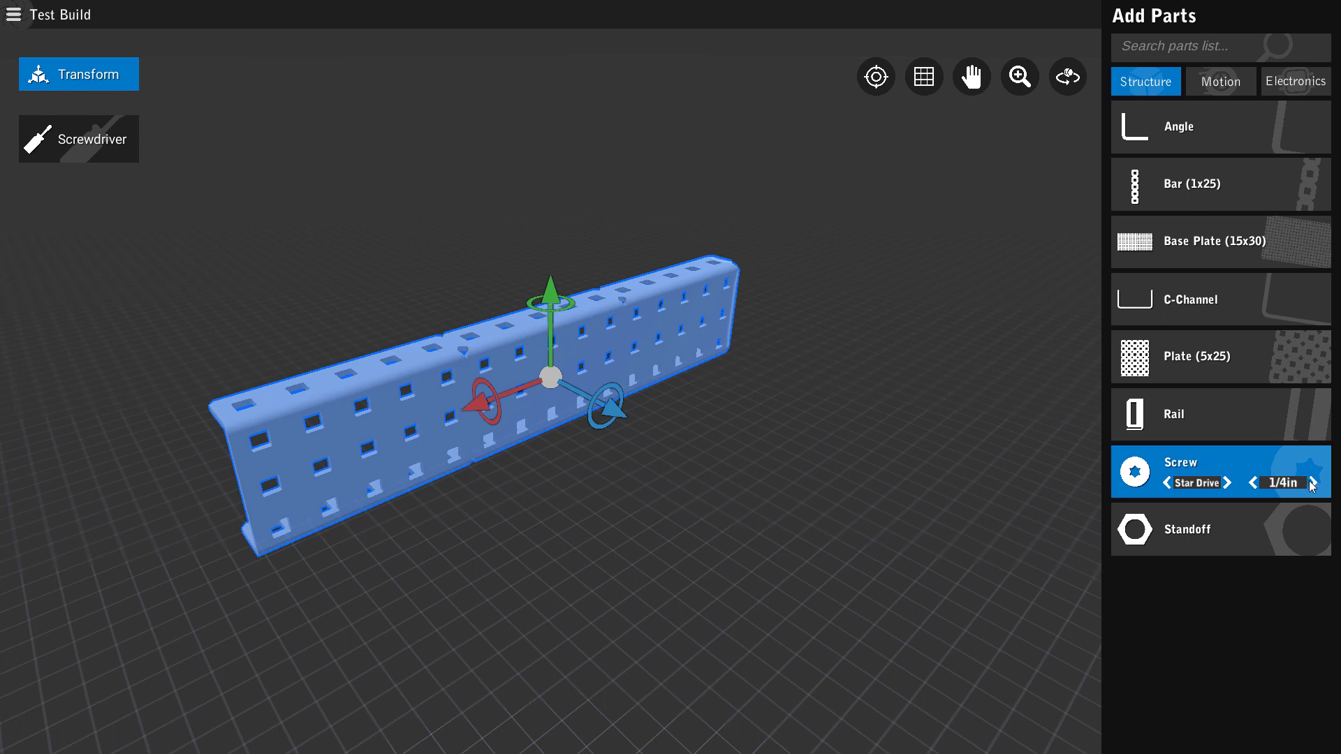
{"action": "left_click", "coordinate": [1205, 470]}
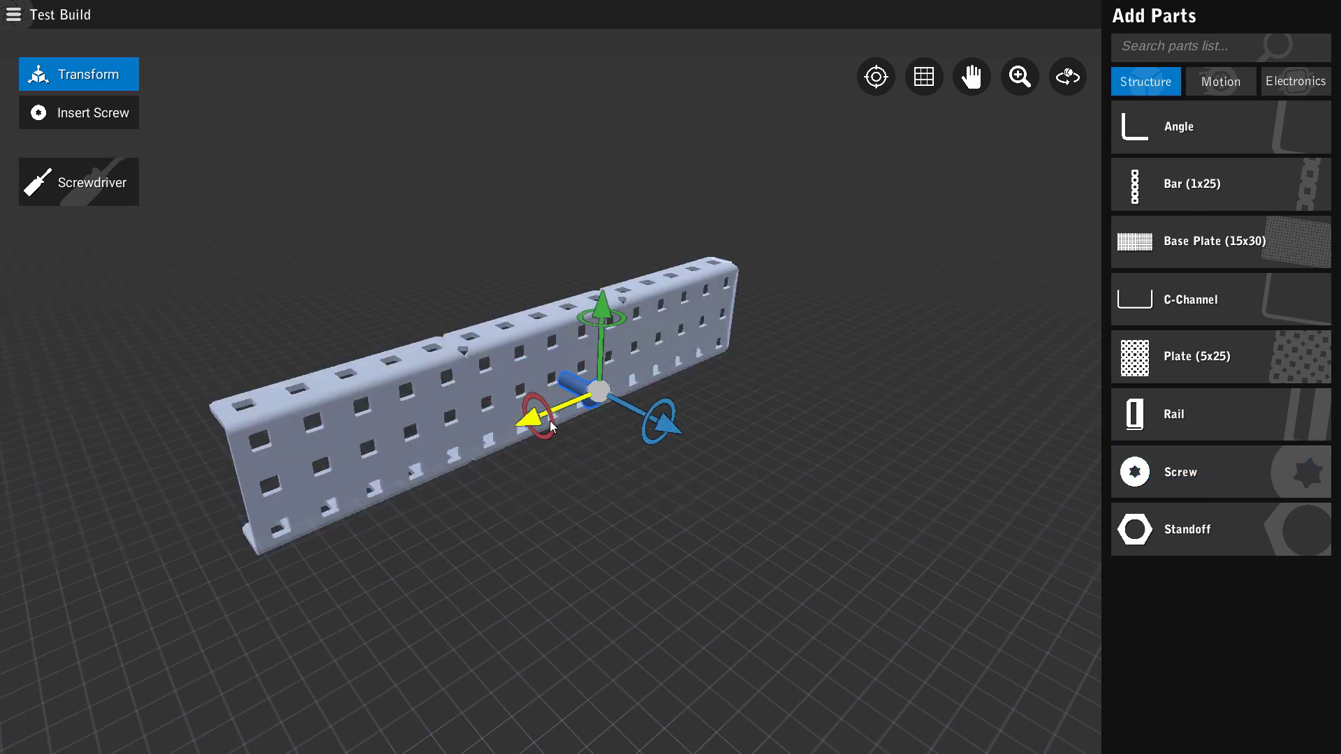
{"action": "left_click", "coordinate": [59, 116]}
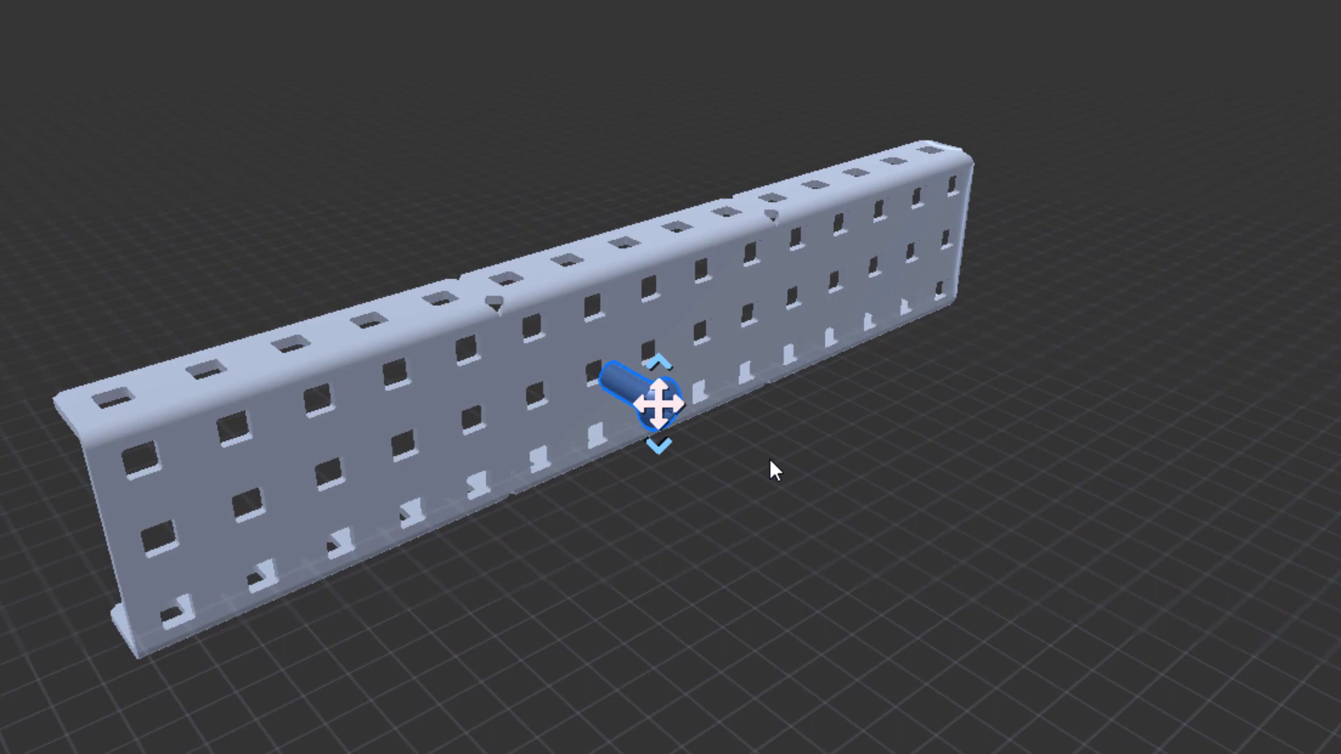
Step: Move the screw along the face of the C-channel with Insert Screw and focus the view on it
{"action": "key", "text": "f"}
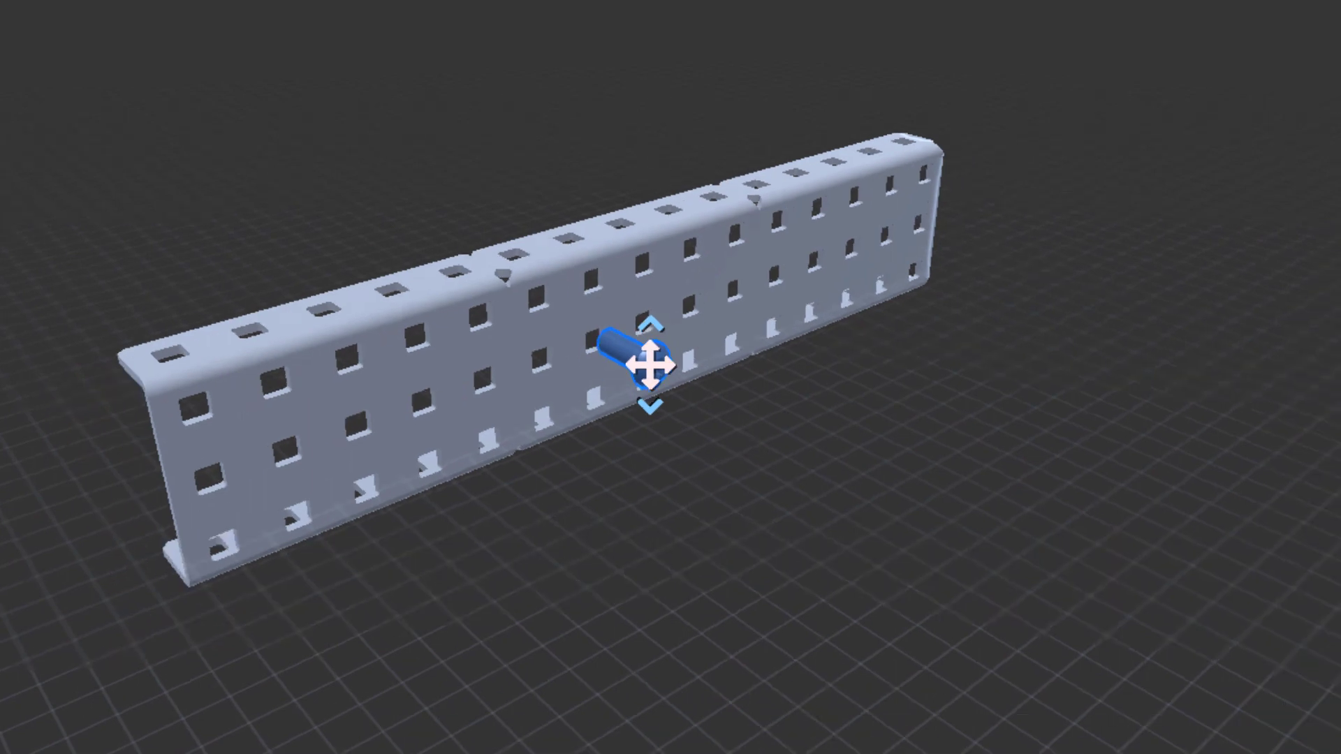
{"action": "scroll", "coordinate": [454, 237], "scroll_direction": "up", "scroll_amount": 7}
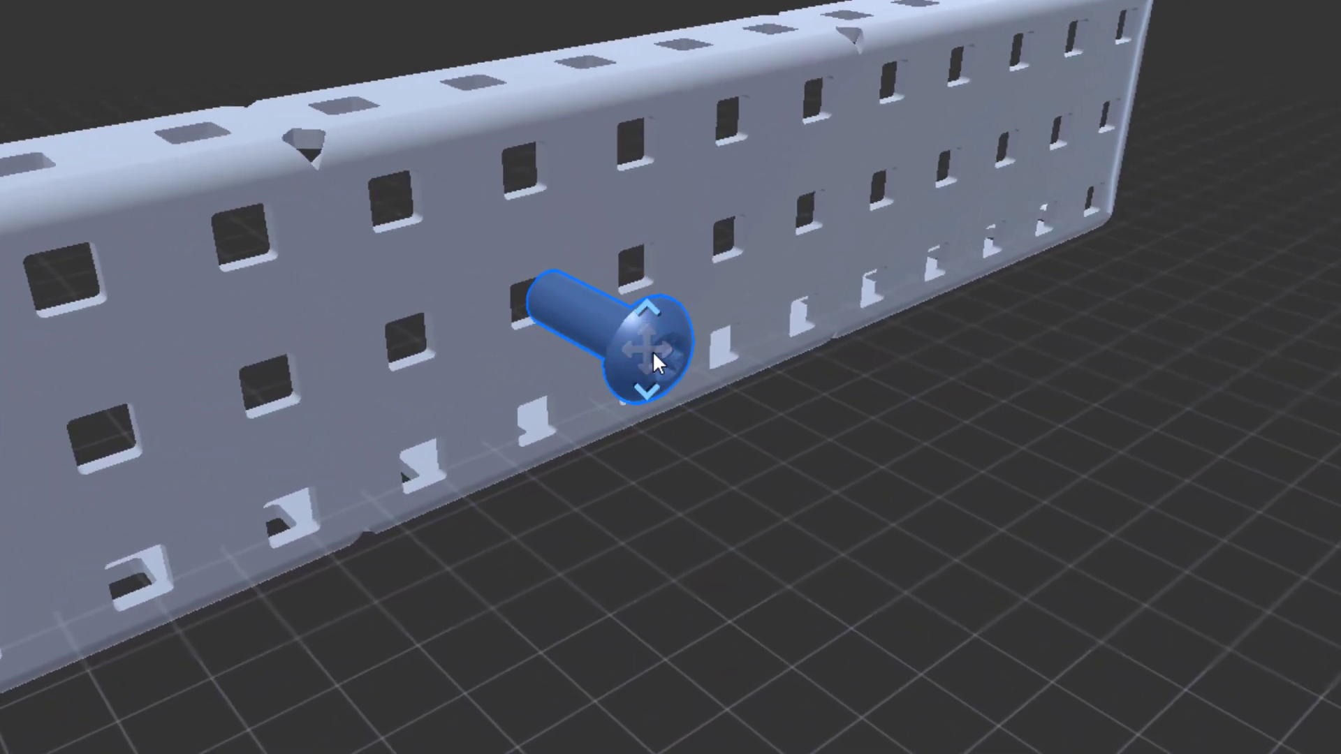
{"action": "left_click", "coordinate": [278, 388]}
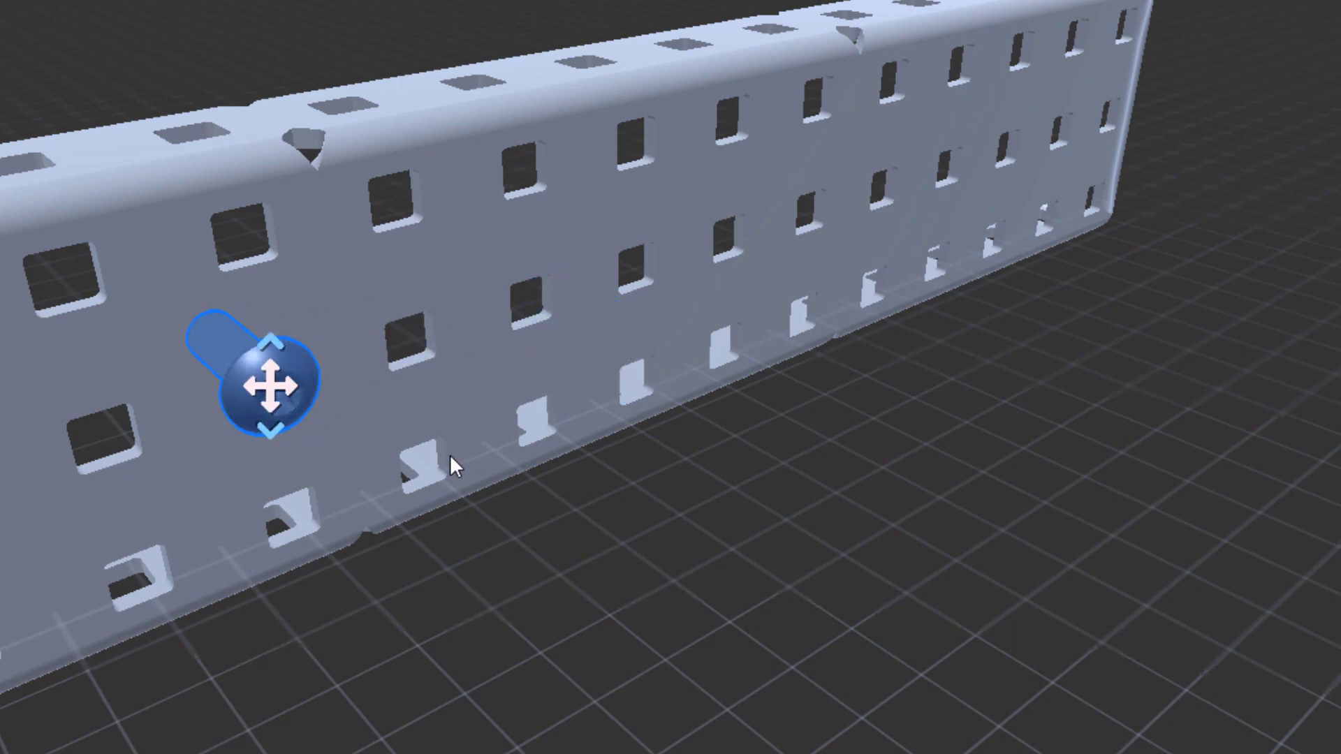
{"action": "key", "text": "f"}
{"action": "right_click_drag", "start_coordinate": [1171, 426], "coordinate": [1158, 470]}
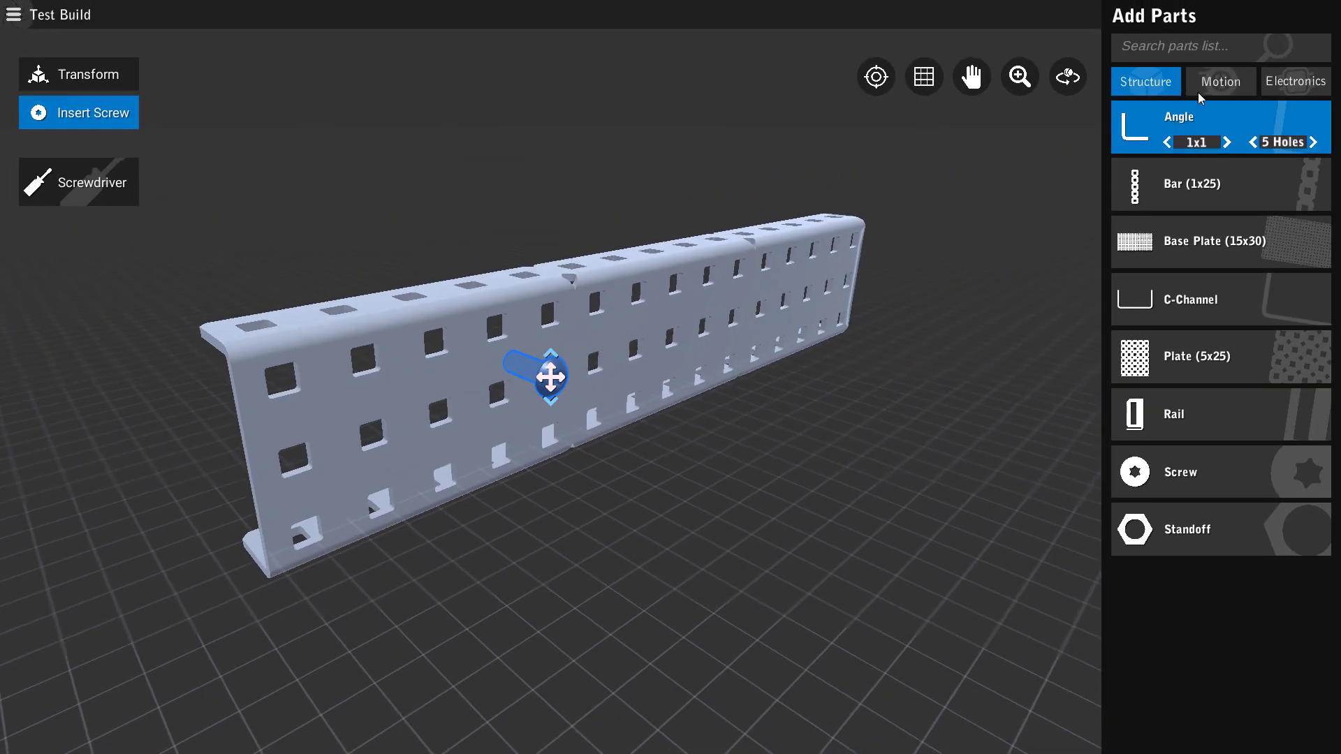
Step: Add a flat bearing from the motion parts to the build
{"action": "left_click", "coordinate": [1215, 81]}
{"action": "left_click", "coordinate": [1218, 125]}
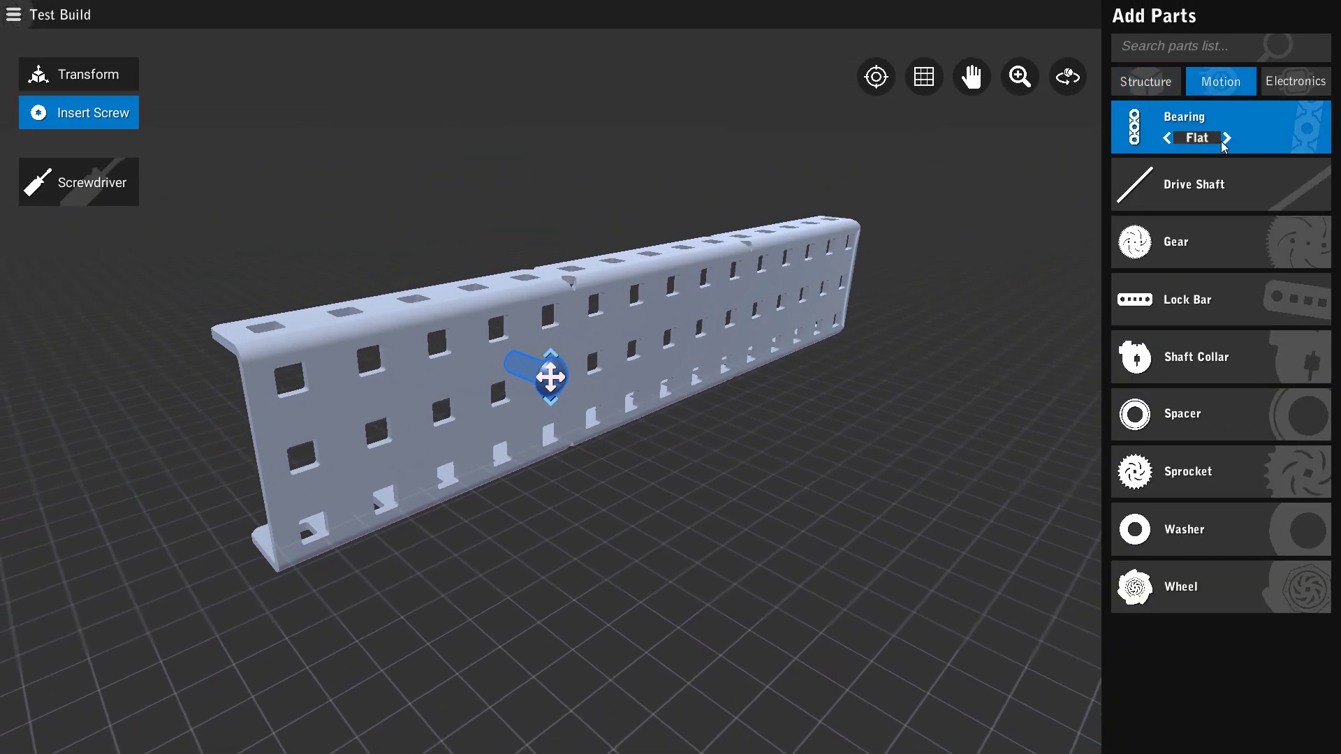
{"action": "left_click", "coordinate": [1220, 124]}
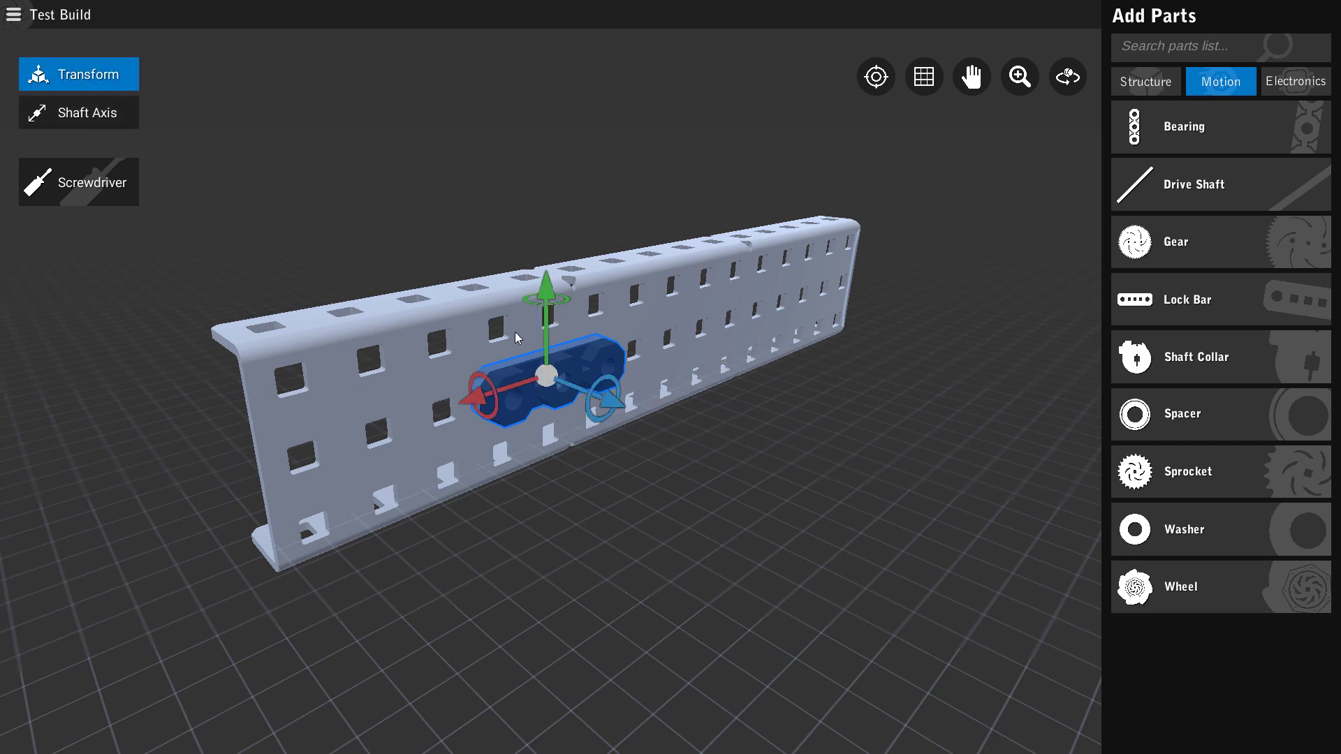
Step: Move the flat bearing off the C-channel and insert the screw through its end hole into the channel's middle row of holes
{"action": "left_click_drag", "start_coordinate": [569, 391], "coordinate": [711, 442]}
{"action": "left_click", "coordinate": [875, 76]}
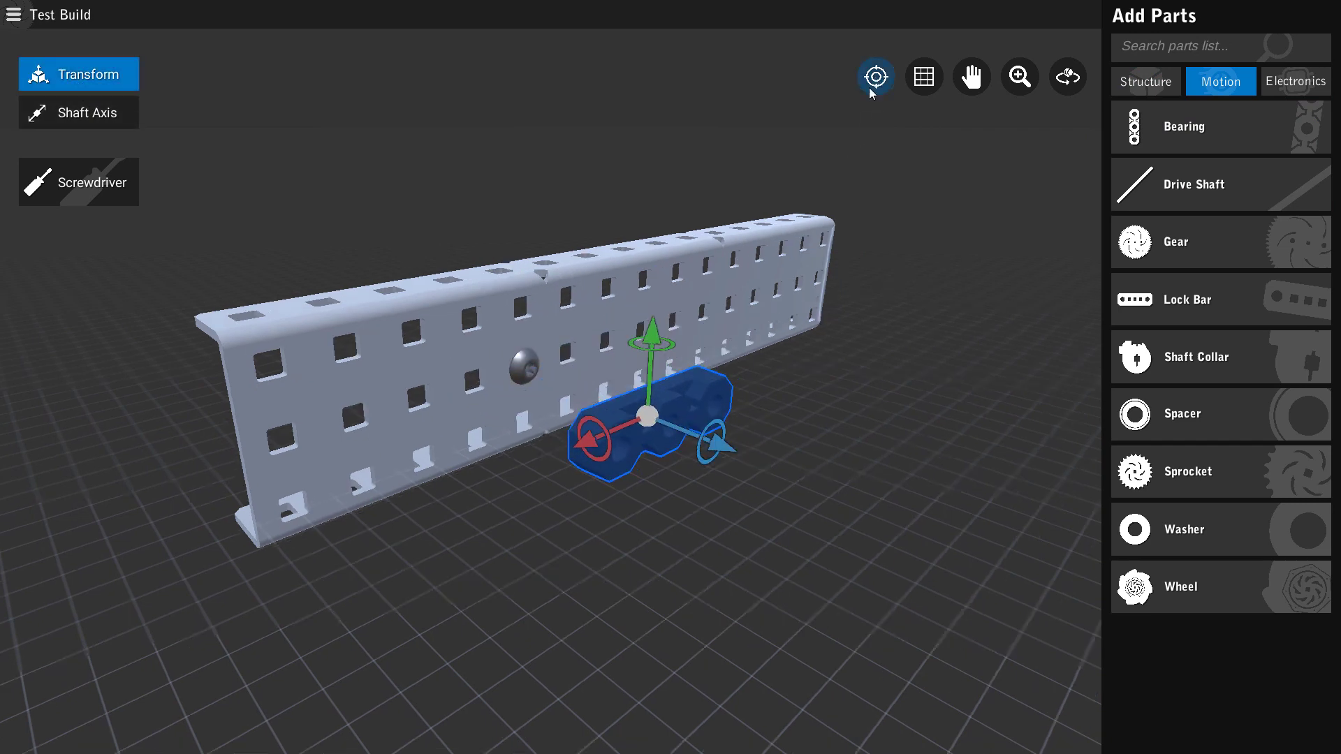
{"action": "left_click", "coordinate": [435, 316]}
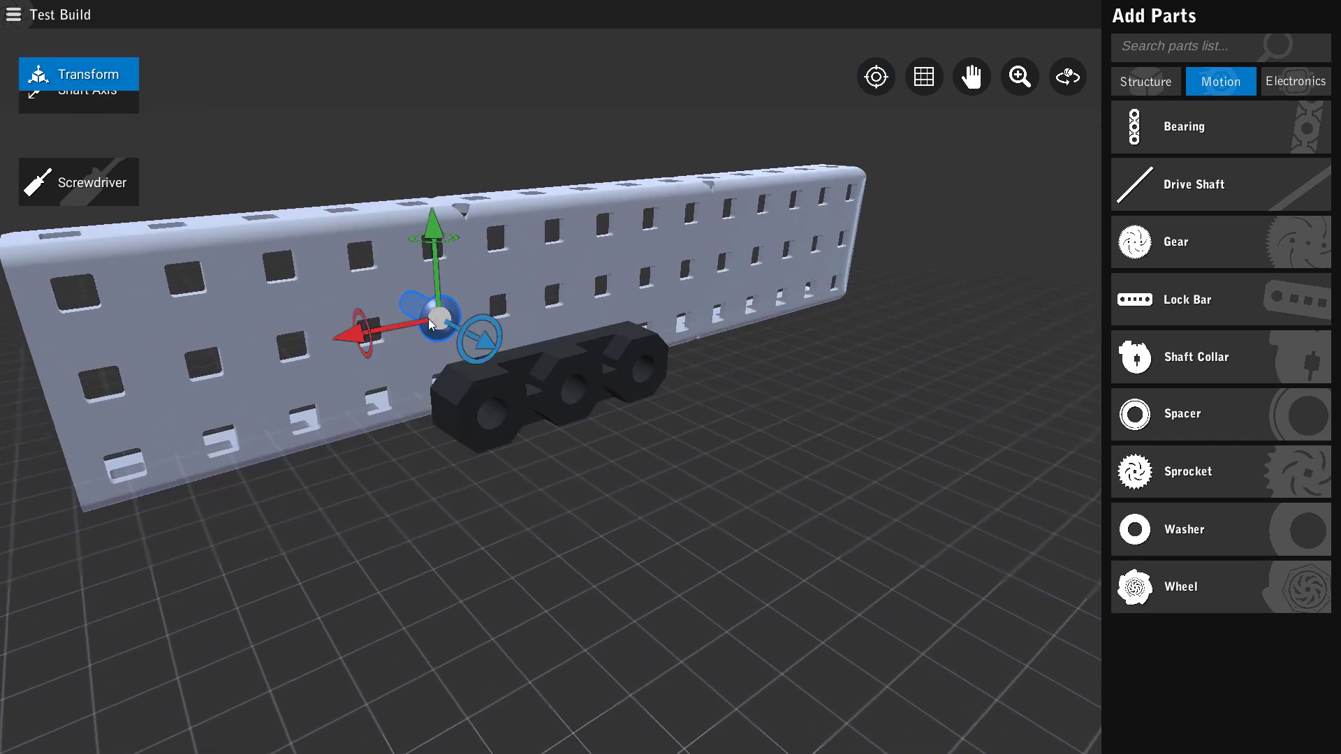
{"action": "left_click", "coordinate": [127, 116]}
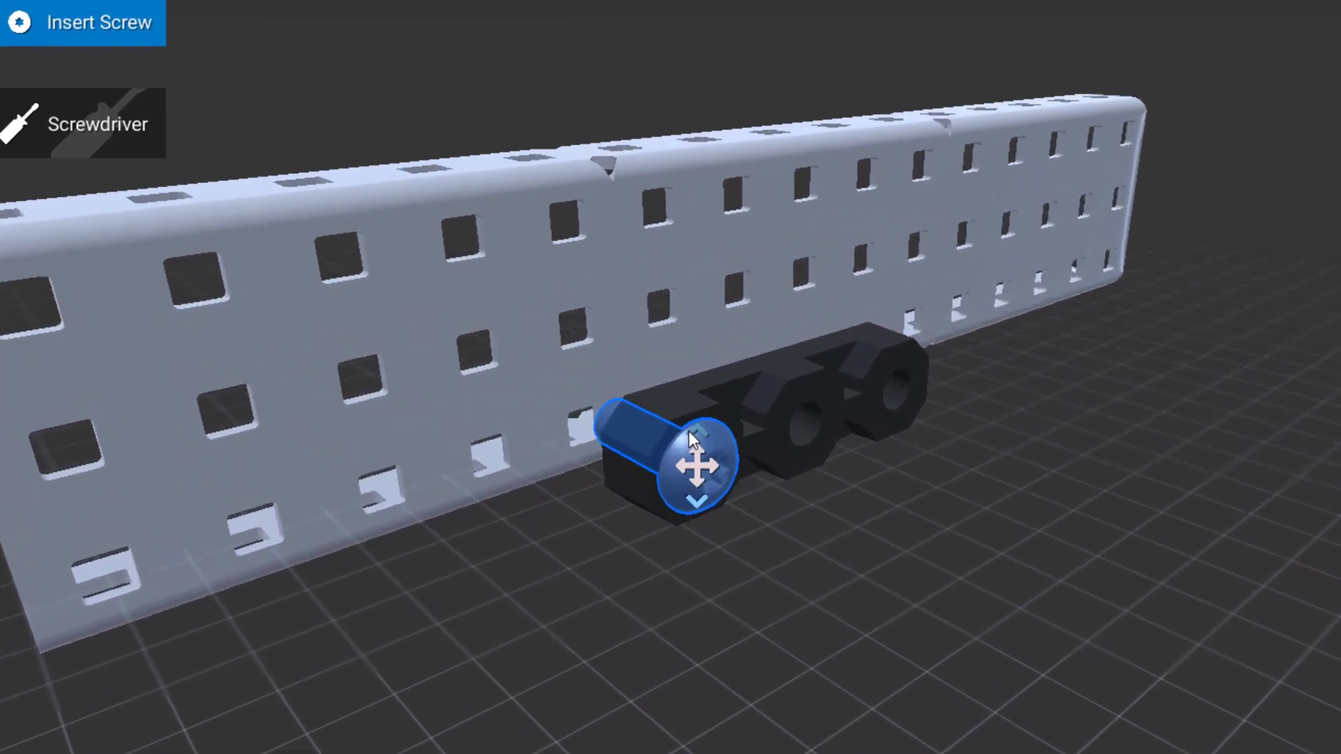
{"action": "left_click", "coordinate": [692, 433]}
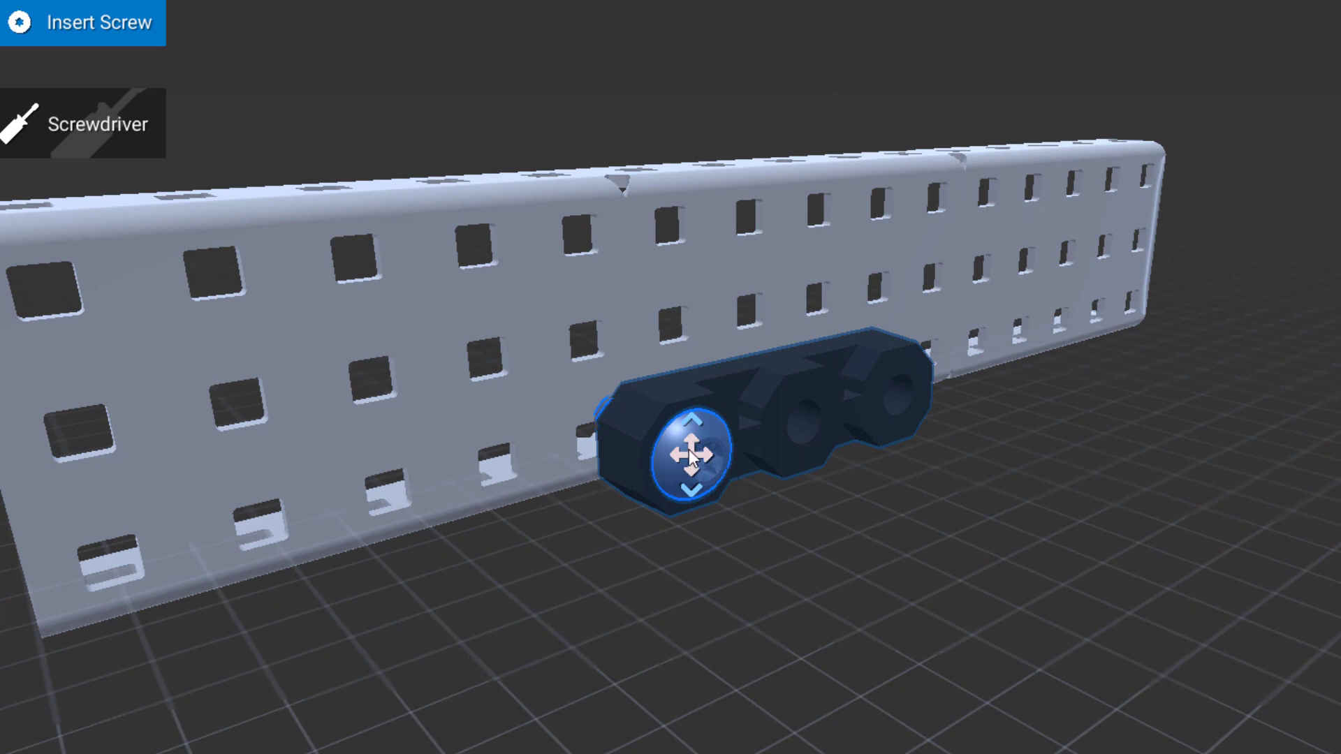
{"action": "left_click", "coordinate": [238, 400]}
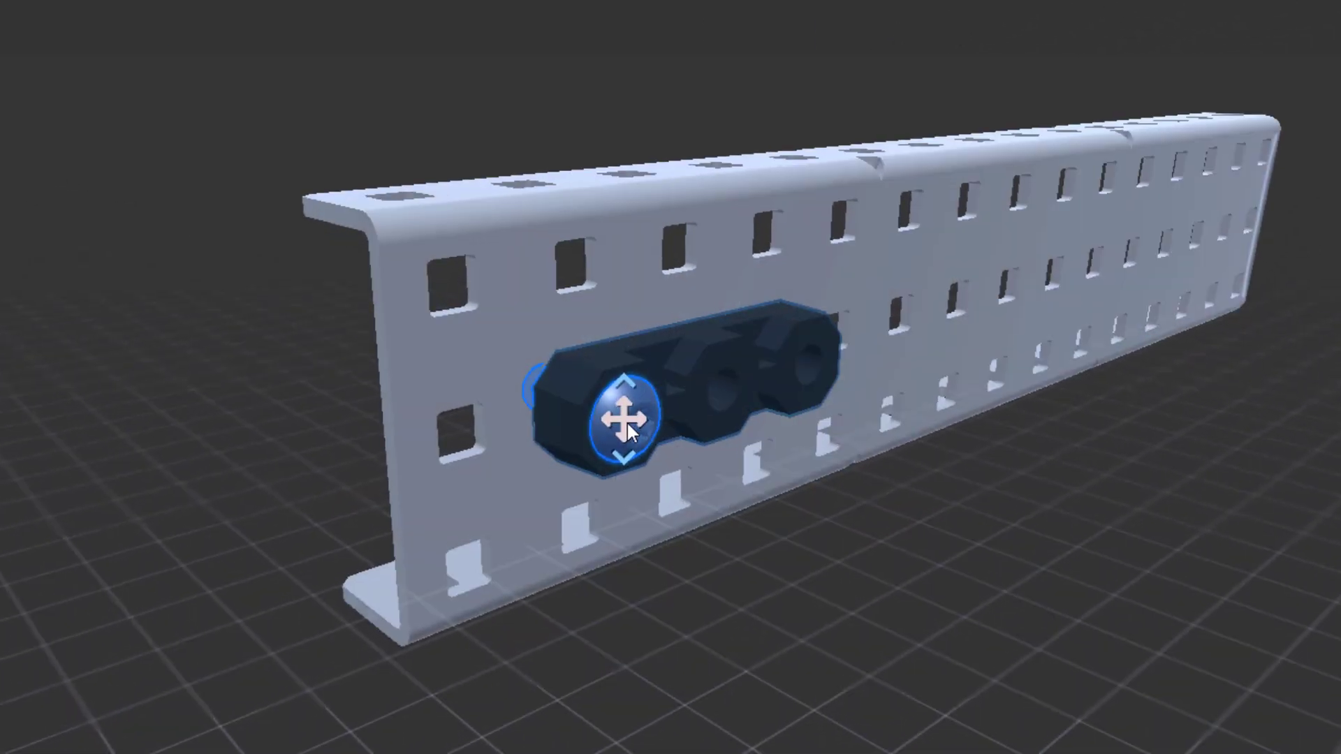
{"action": "left_click_drag", "start_coordinate": [627, 424], "coordinate": [714, 429]}
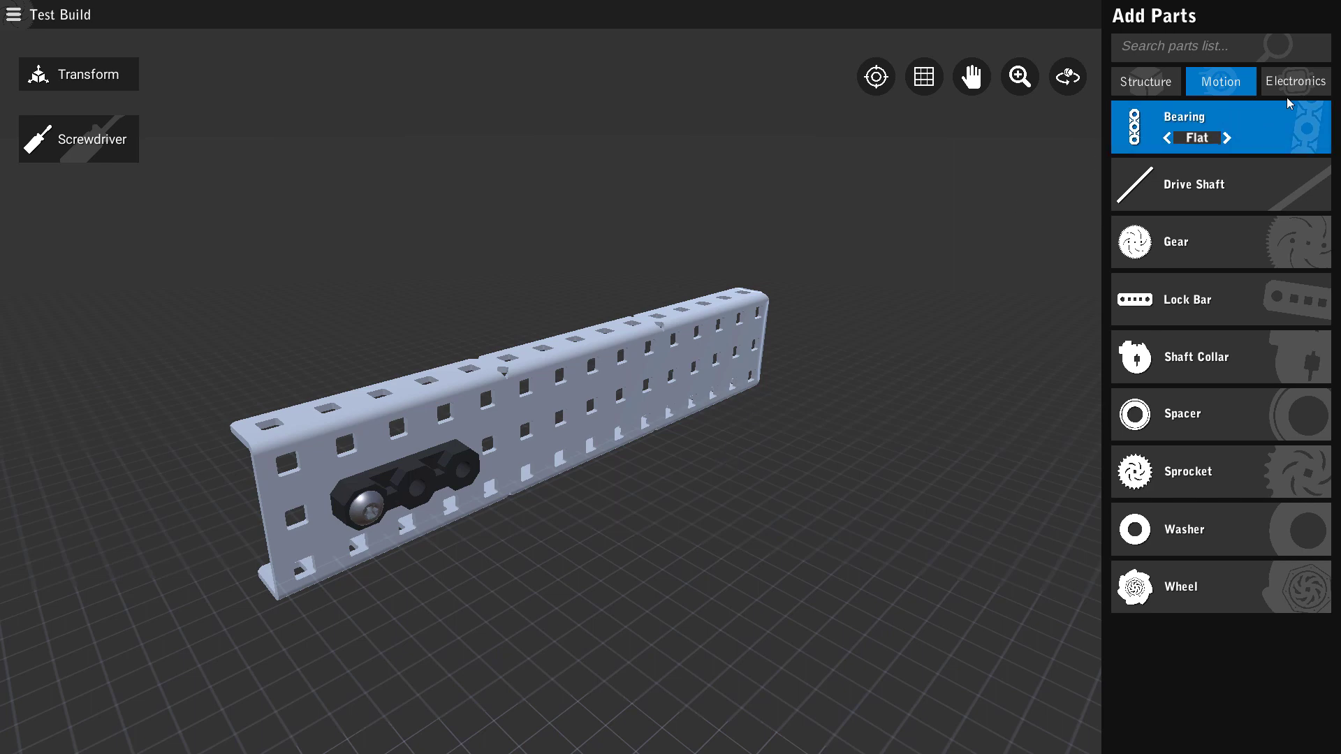
Step: Add a second 3/8in Star Drive screw and insert it into the middle hole of the flat bearing
{"action": "left_click", "coordinate": [1145, 81]}
{"action": "mouse_move", "coordinate": [1321, 485]}
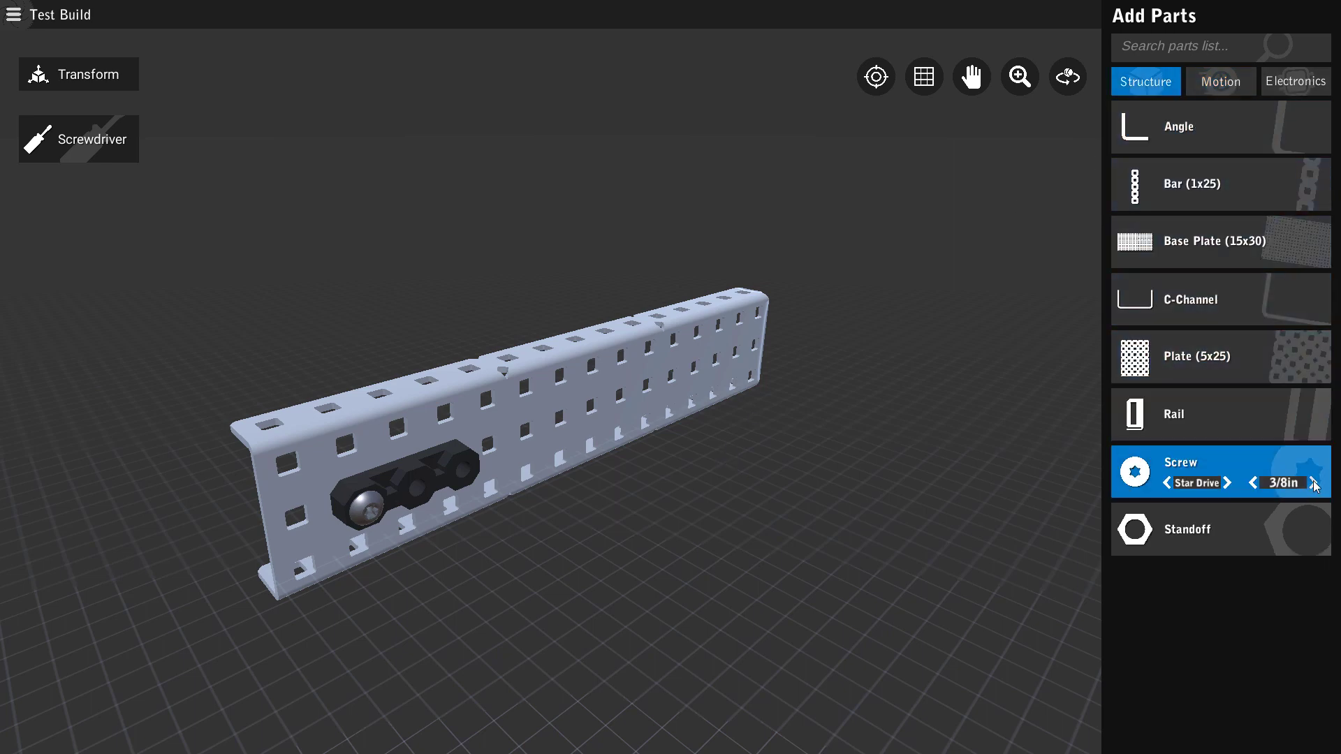
{"action": "left_click", "coordinate": [1275, 470]}
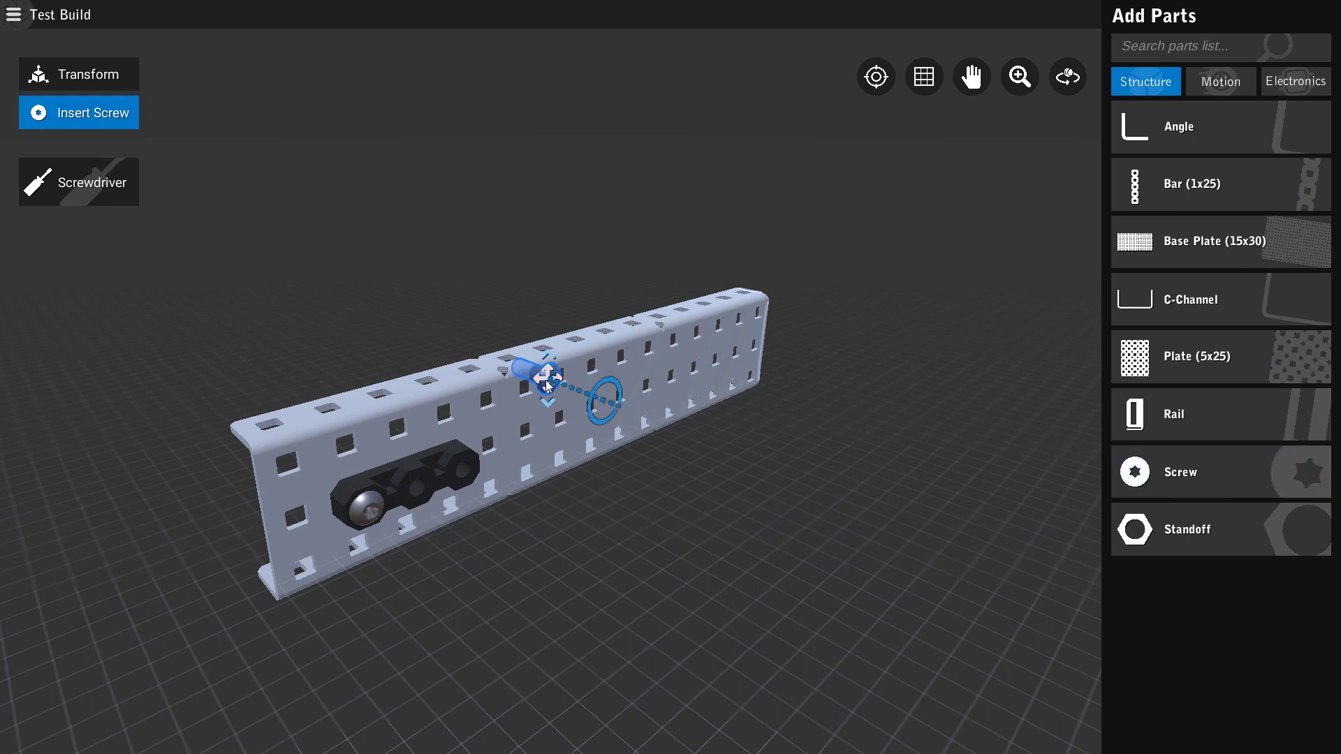
{"action": "left_click", "coordinate": [419, 488]}
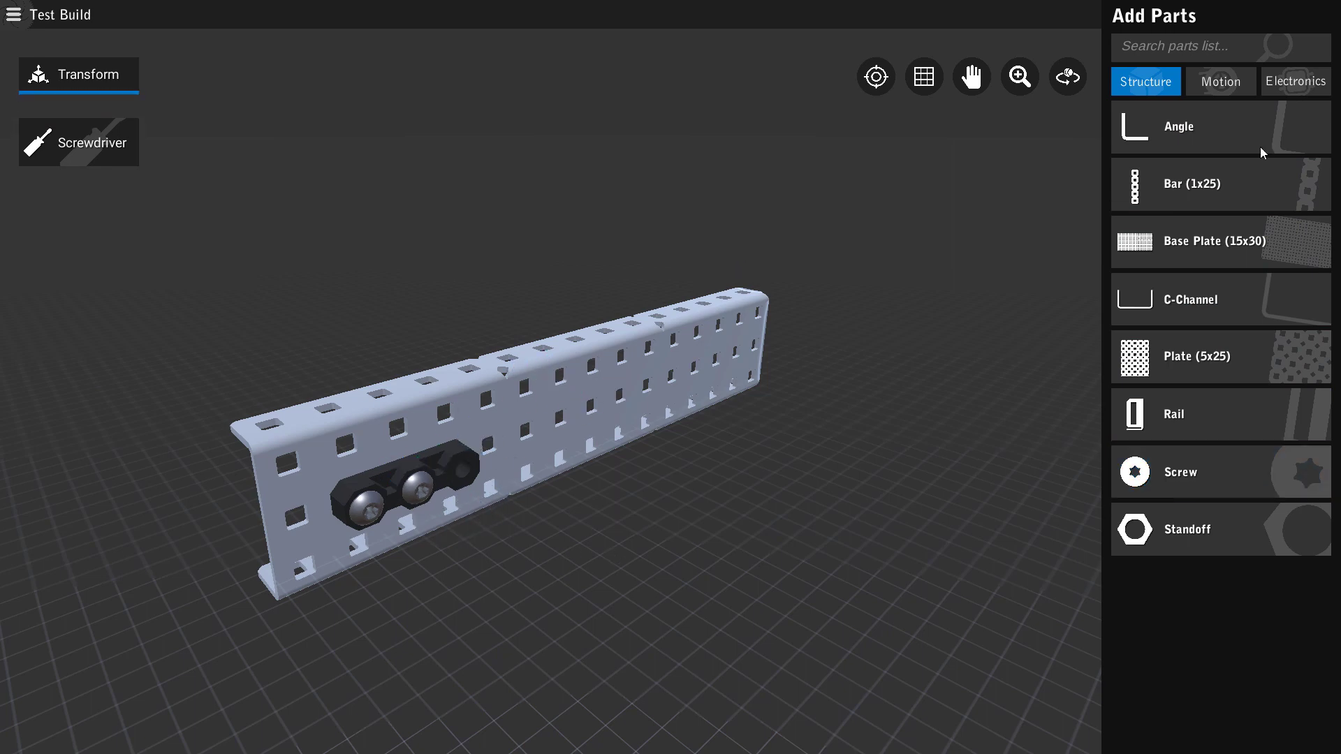
Step: Add a V5 motor and move it back along the blue axis, behind the C-channel
{"action": "left_click", "coordinate": [1264, 86]}
{"action": "left_click", "coordinate": [1191, 297]}
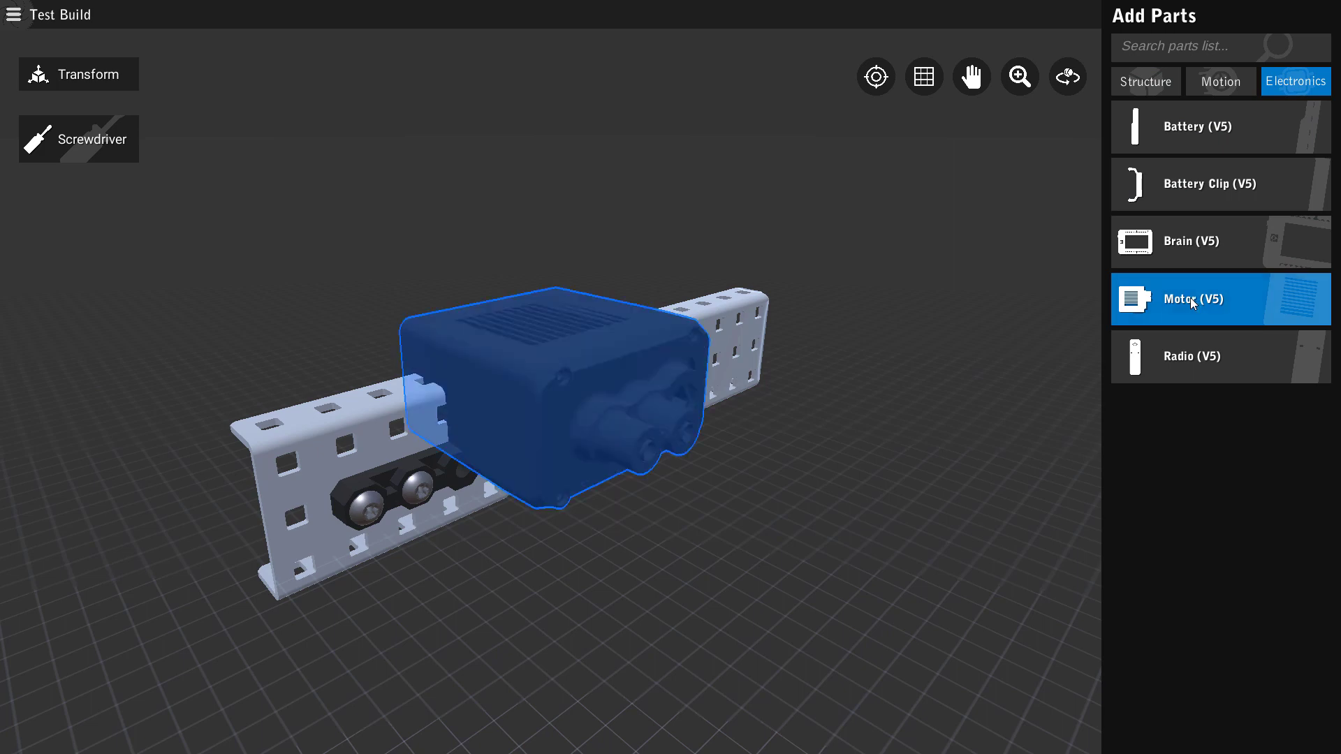
{"action": "left_click", "coordinate": [576, 347]}
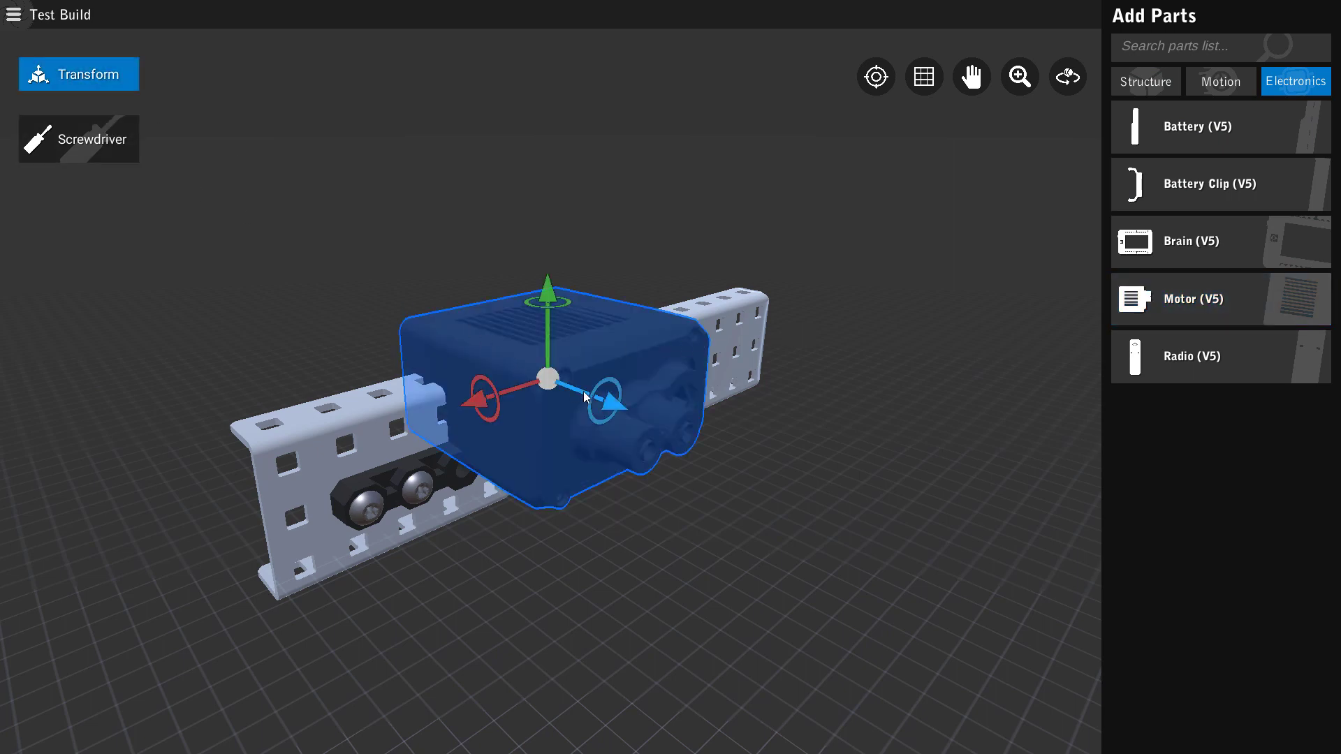
{"action": "left_click_drag", "start_coordinate": [584, 391], "coordinate": [388, 330]}
{"action": "left_click_drag", "start_coordinate": [387, 330], "coordinate": [212, 275]}
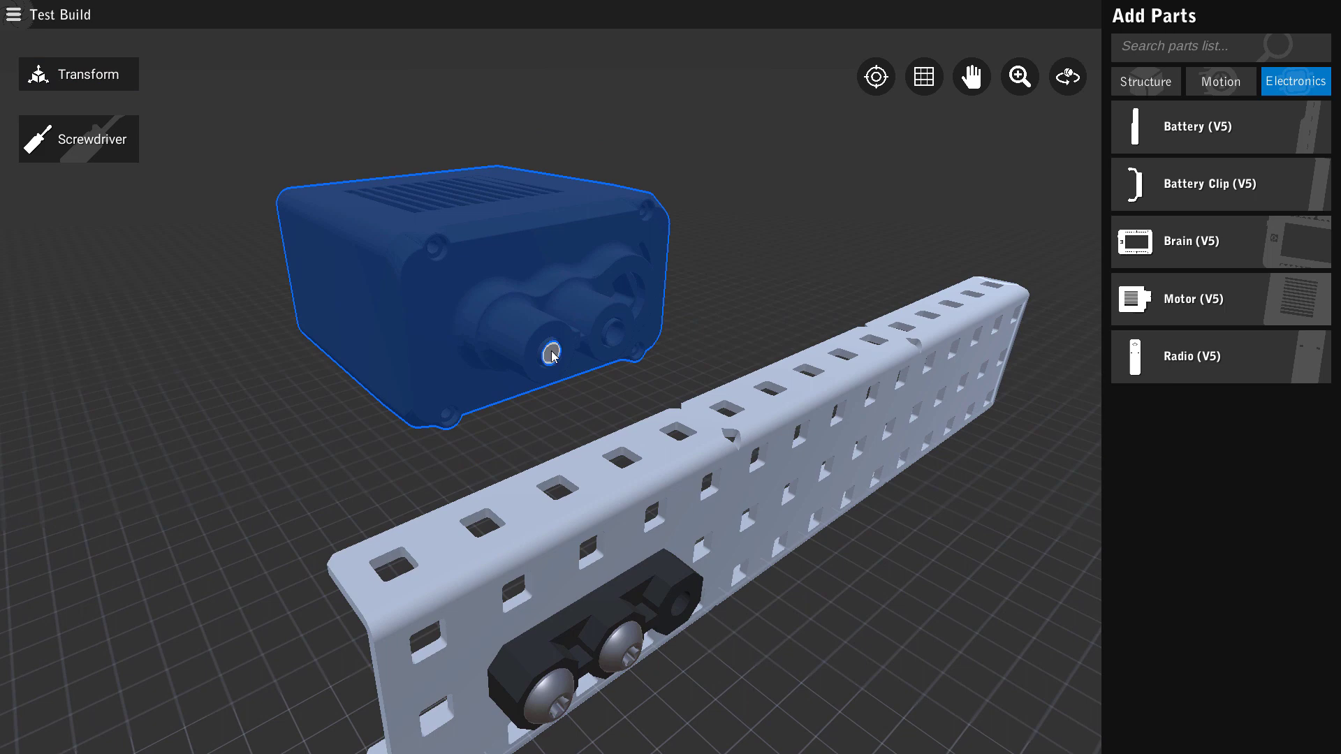
Step: Use Move Hole to align the motor's outer mounting hole with the bearing's end screw from behind the C-channel
{"action": "left_click", "coordinate": [552, 355]}
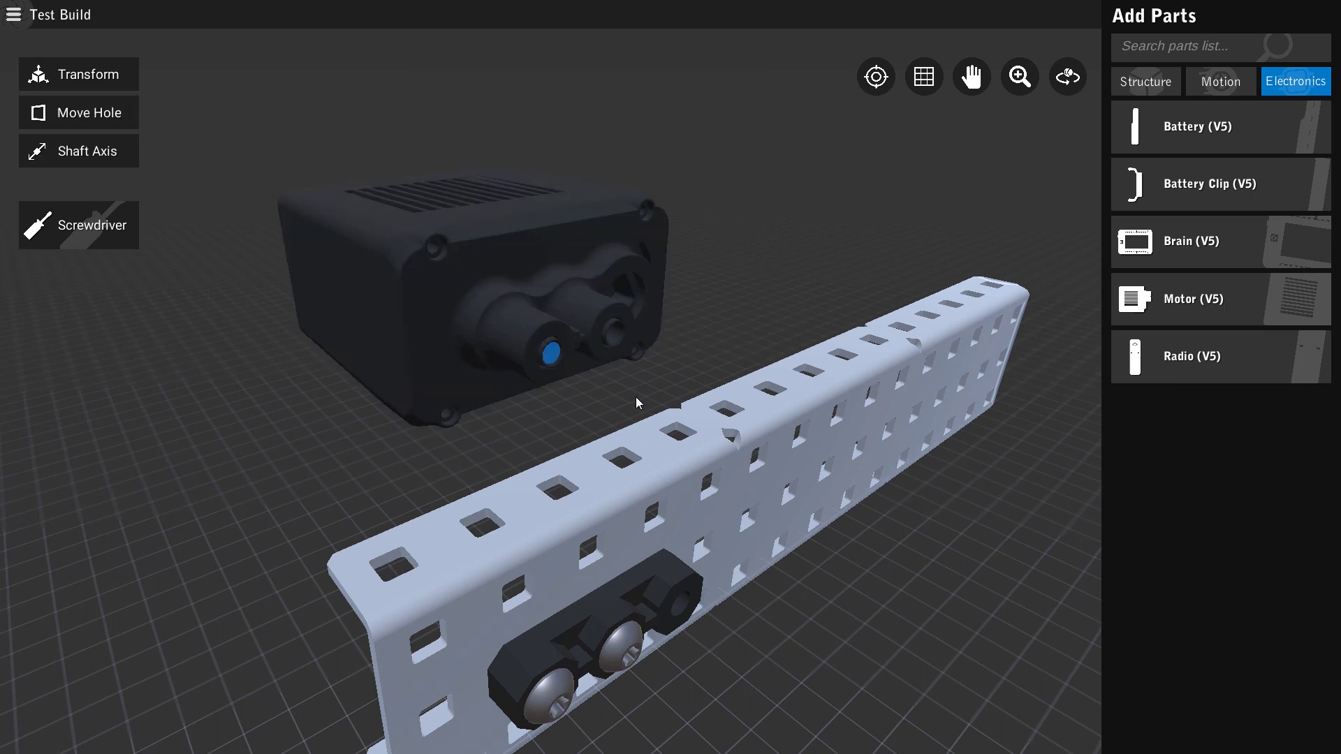
{"action": "scroll", "coordinate": [622, 395], "scroll_direction": "down", "scroll_amount": 2}
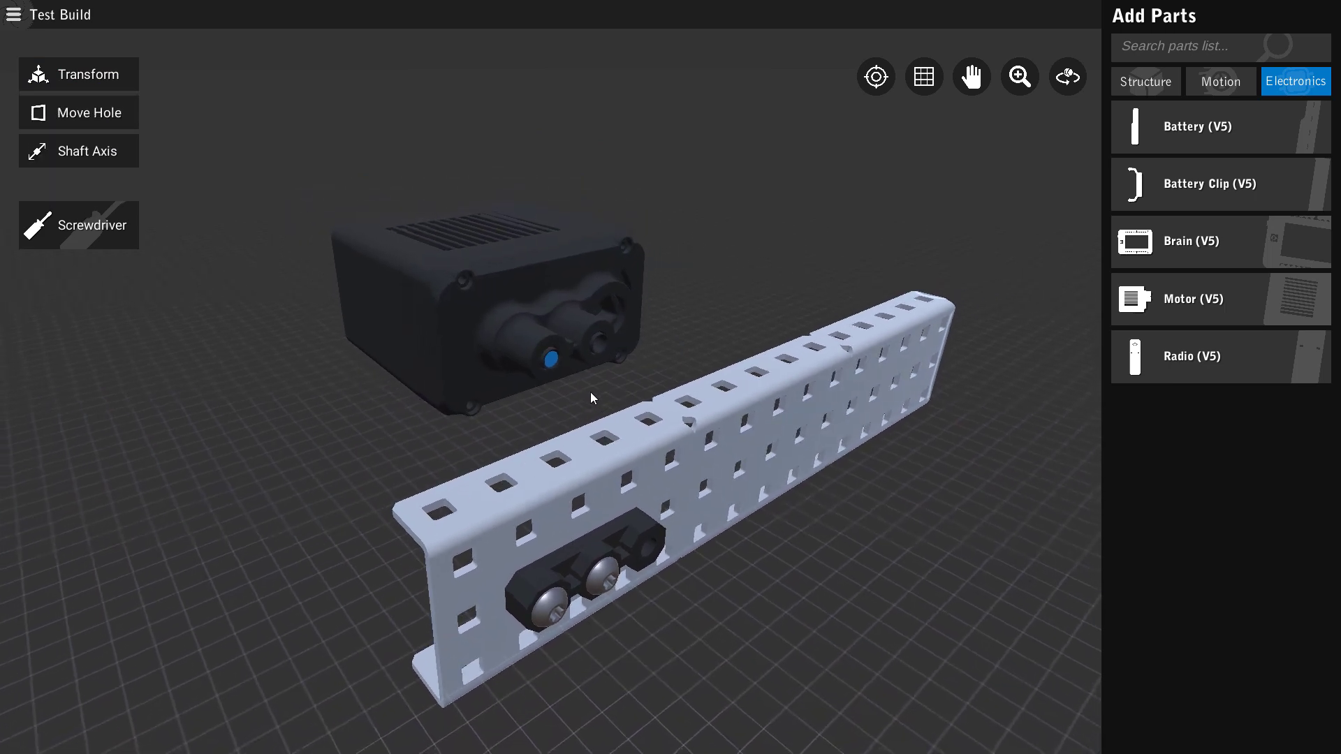
{"action": "left_click", "coordinate": [84, 113]}
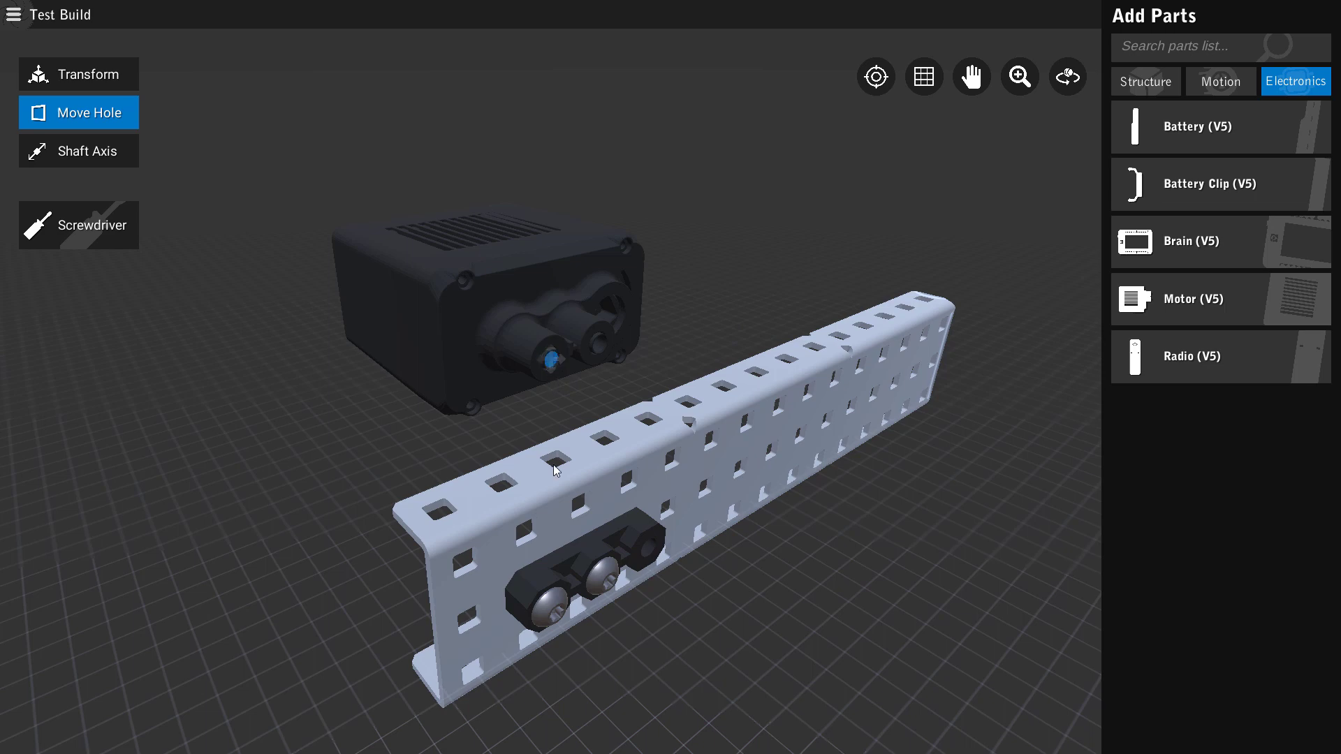
{"action": "left_click", "coordinate": [551, 613]}
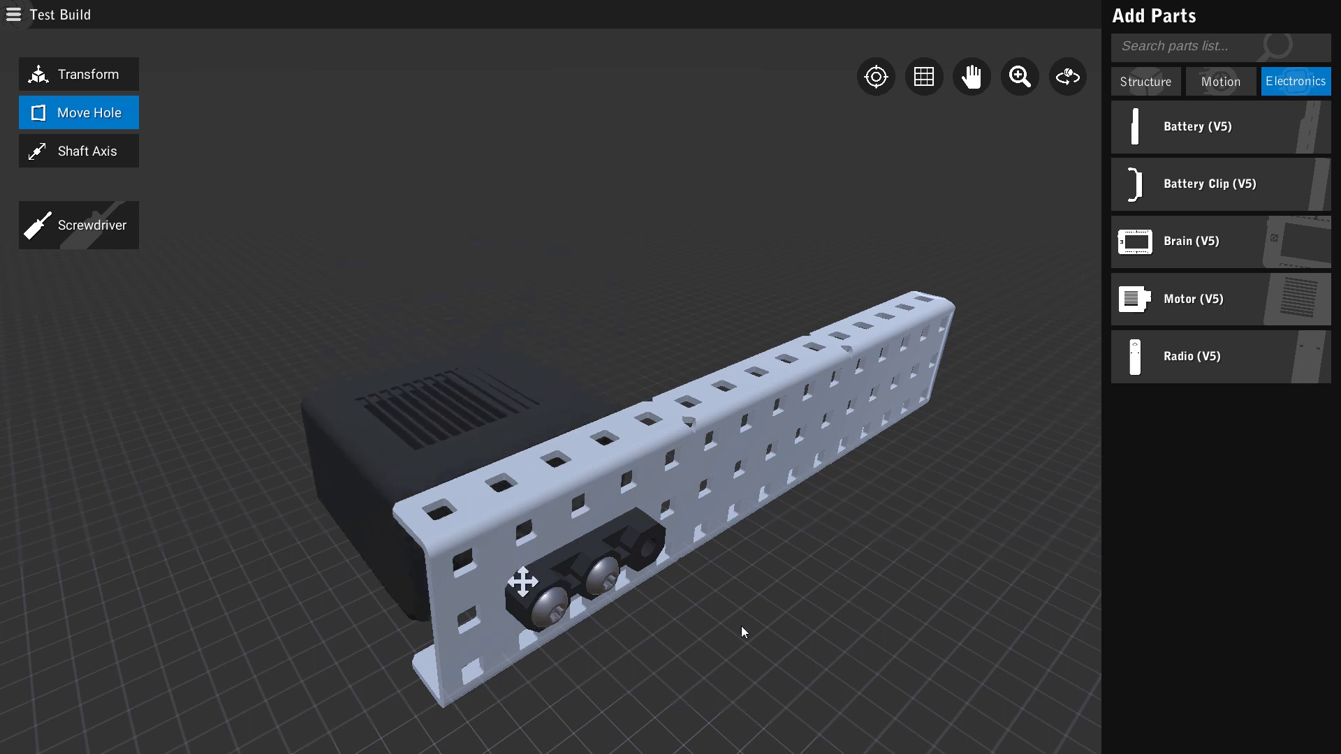
{"action": "middle_click_drag", "start_coordinate": [741, 628], "coordinate": [726, 665]}
{"action": "middle_click_drag", "start_coordinate": [622, 639], "coordinate": [585, 688]}
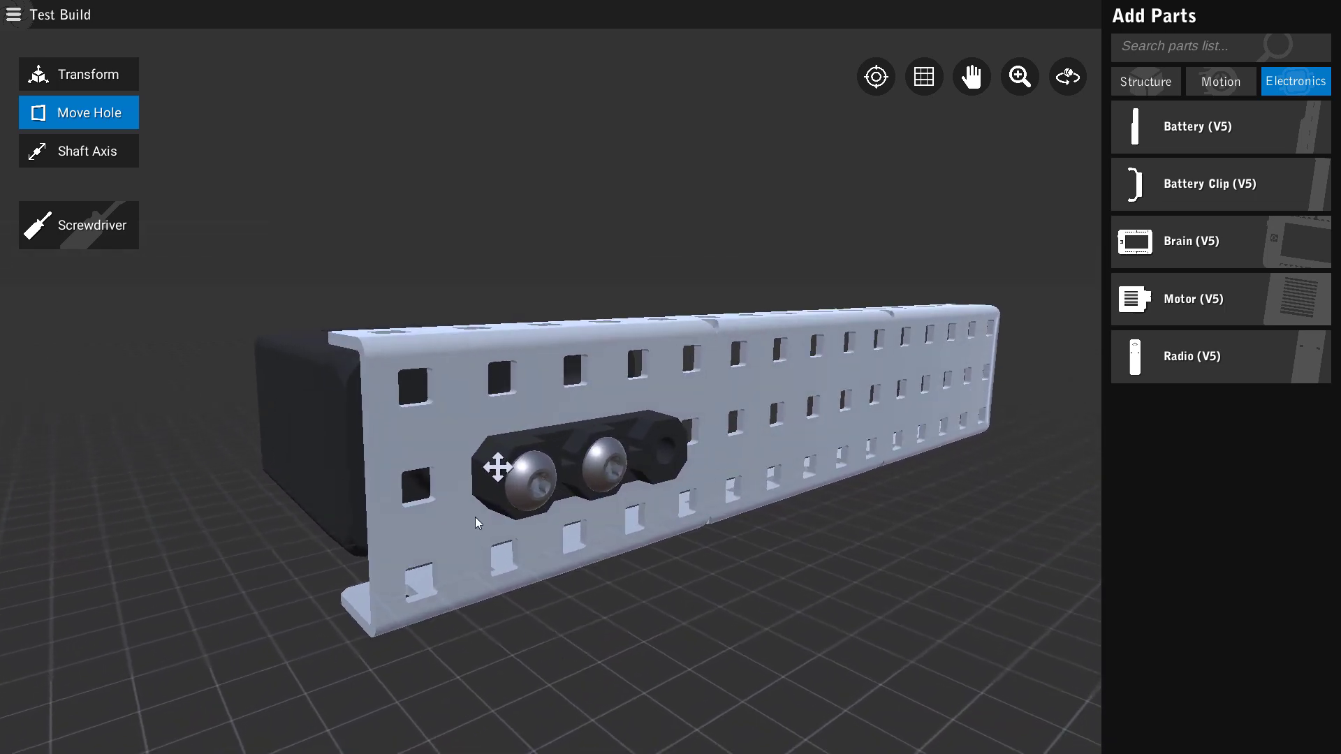
{"action": "middle_click_drag", "start_coordinate": [497, 466], "coordinate": [578, 485]}
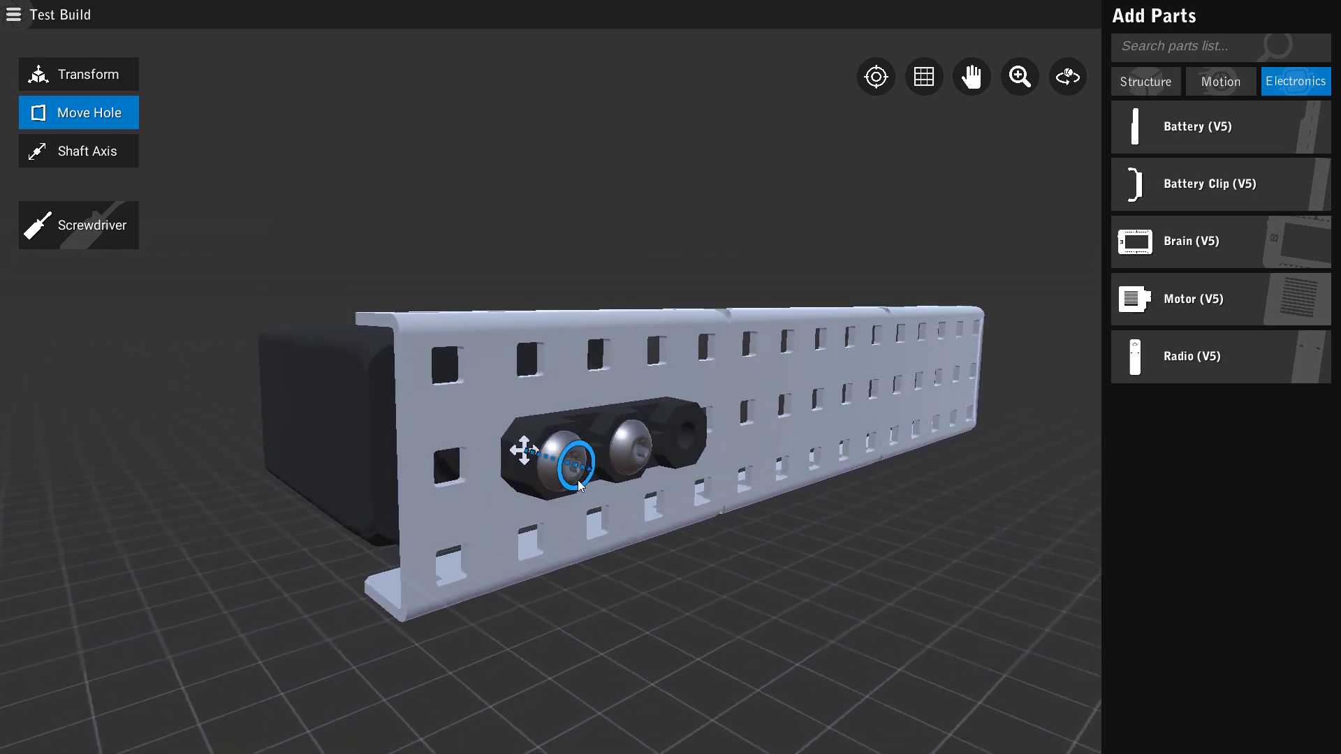
{"action": "mouse_move", "coordinate": [576, 449]}
{"action": "left_mouse_down"}
{"action": "mouse_move", "coordinate": [600, 479]}
{"action": "mouse_move", "coordinate": [551, 529]}
{"action": "mouse_move", "coordinate": [500, 490]}
{"action": "mouse_move", "coordinate": [560, 428]}
{"action": "mouse_move", "coordinate": [600, 468]}
{"action": "mouse_move", "coordinate": [558, 509]}
{"action": "mouse_move", "coordinate": [517, 475]}
{"action": "mouse_move", "coordinate": [577, 438]}
{"action": "left_mouse_up"}
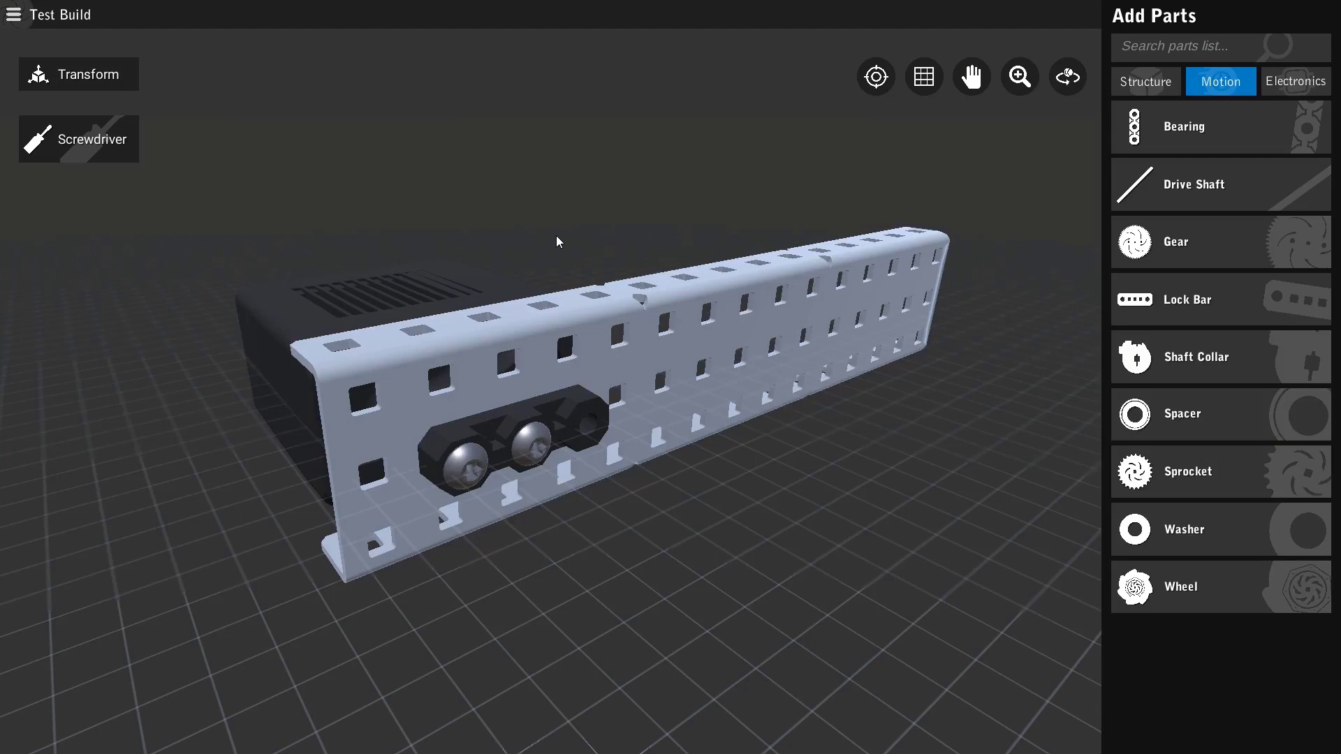
Step: Select the C-channel, the screws and the motor in turn to check how the parts are grouped
{"action": "left_click", "coordinate": [561, 366]}
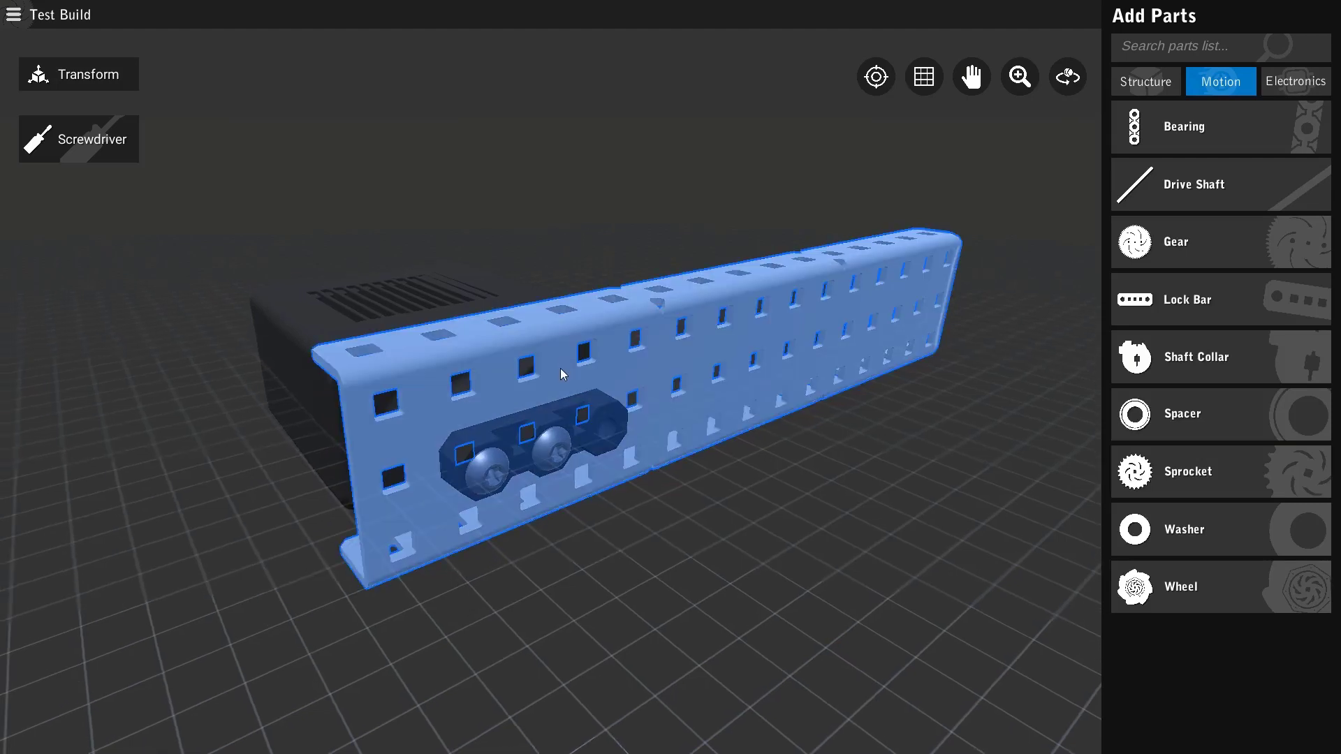
{"action": "left_click", "coordinate": [554, 445]}
{"action": "left_click", "coordinate": [486, 460]}
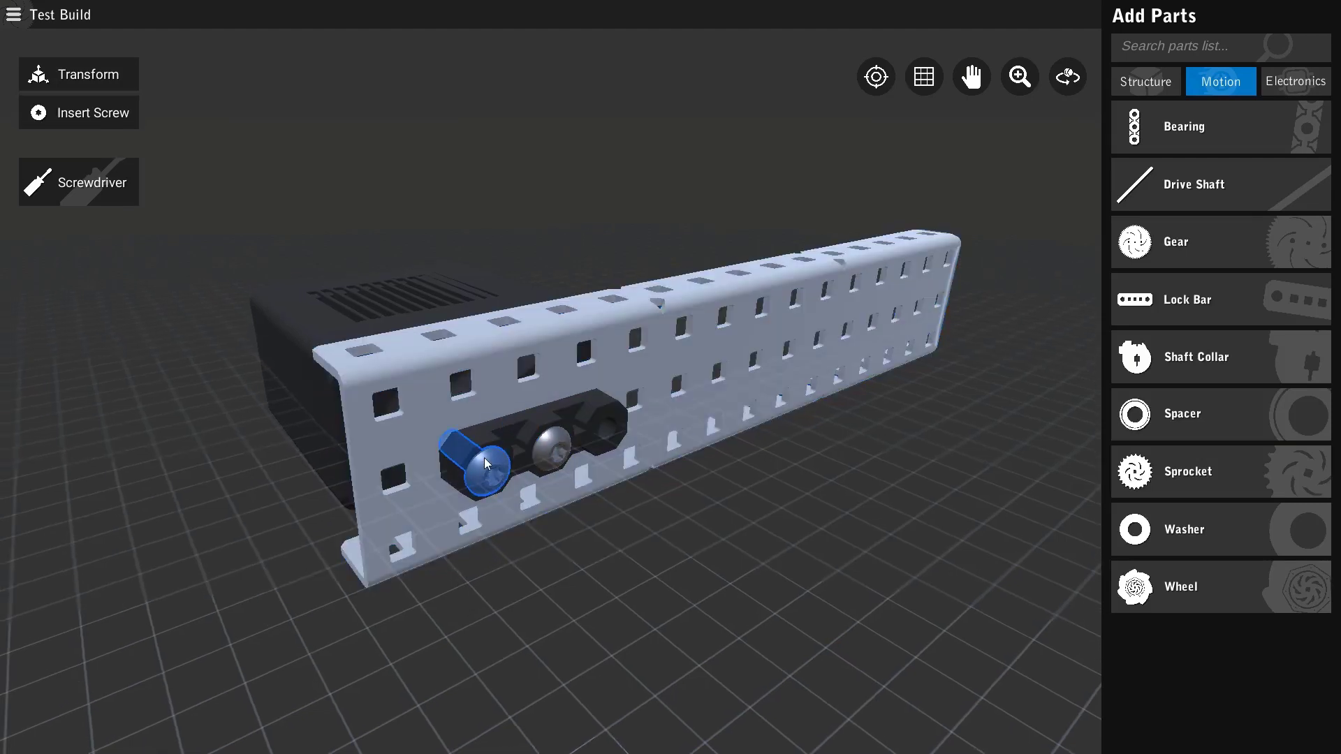
{"action": "left_click", "coordinate": [417, 295]}
{"action": "left_click", "coordinate": [409, 367]}
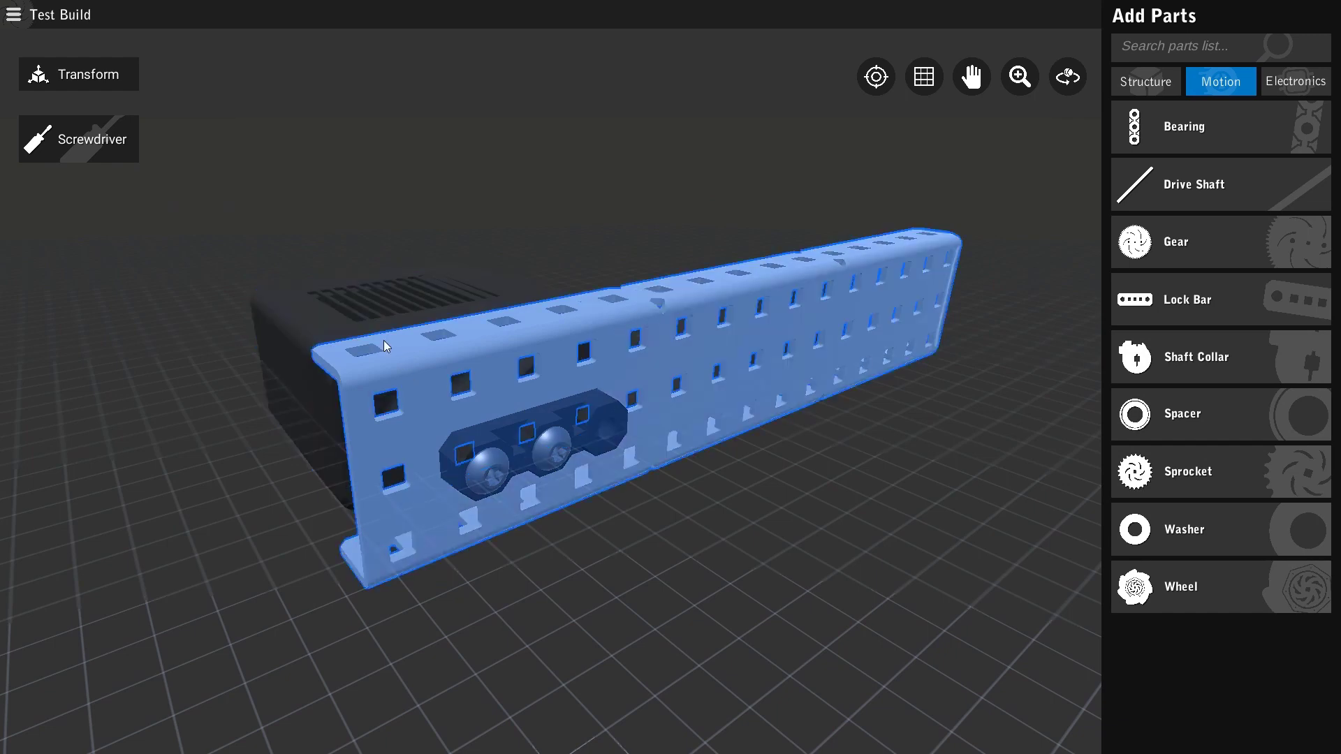
Step: Tighten both screws in the flat bearing with the Screwdriver to fasten the motor, C-channel and bearing together
{"action": "left_click", "coordinate": [99, 139]}
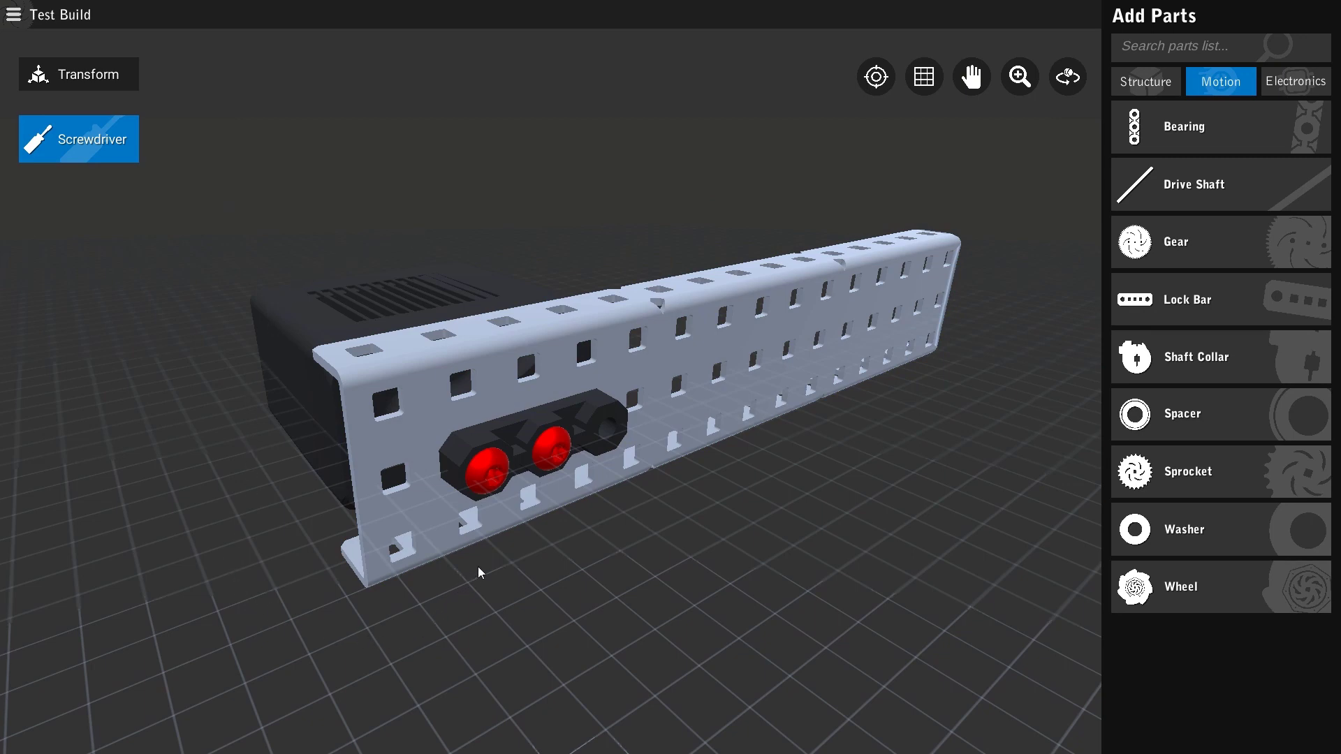
{"action": "left_click", "coordinate": [484, 467]}
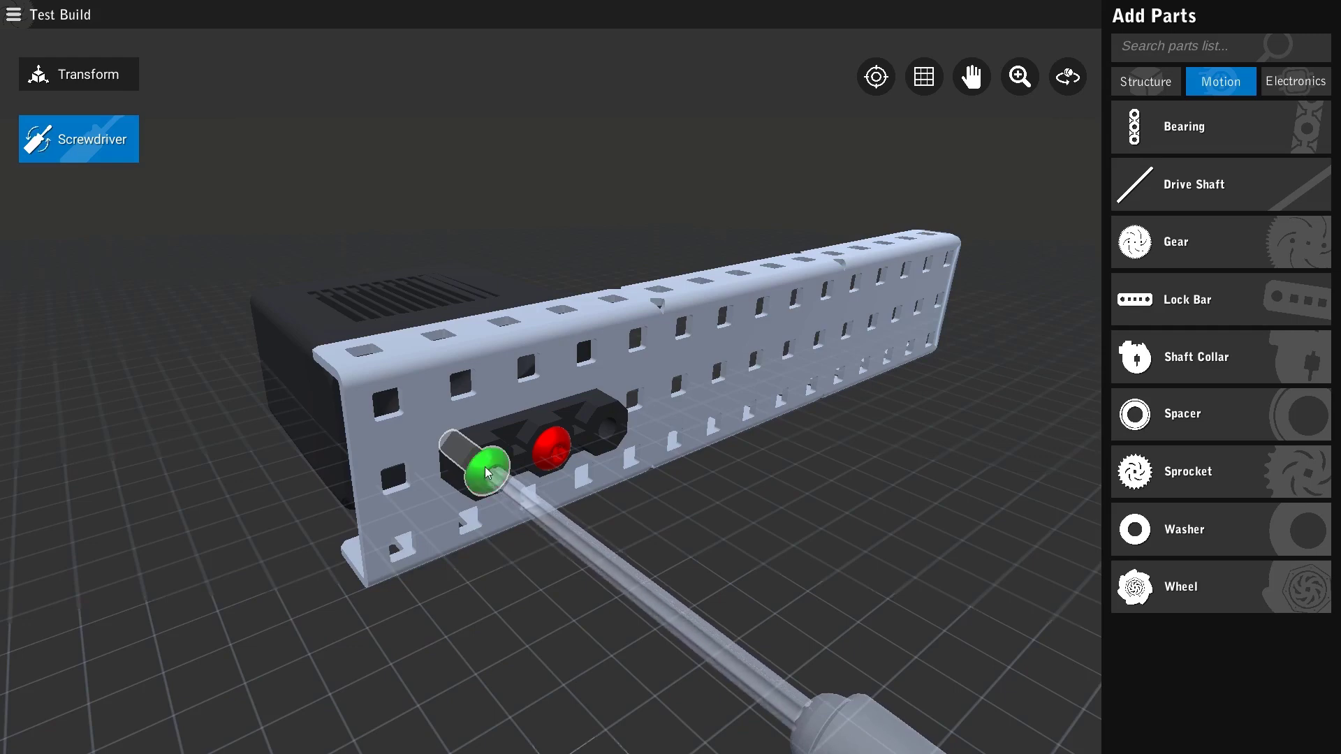
{"action": "left_click", "coordinate": [543, 446]}
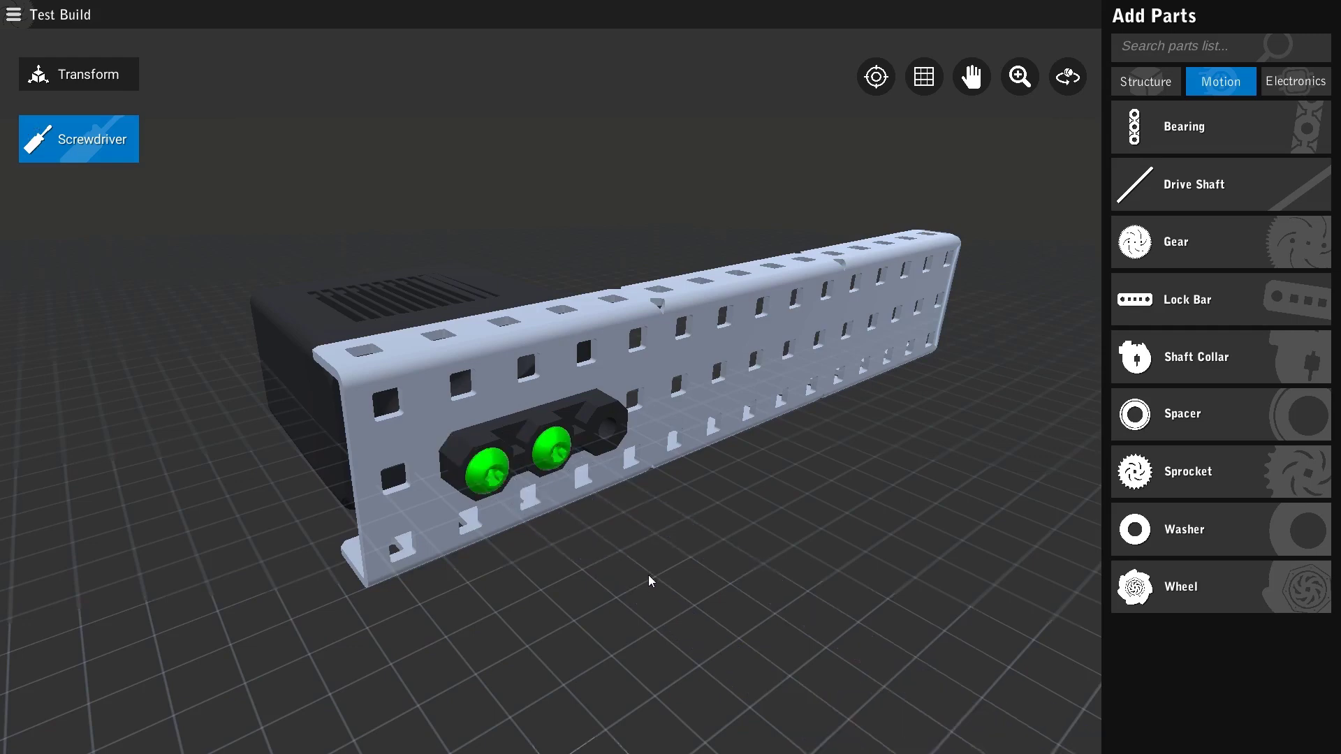
{"action": "left_click", "coordinate": [127, 156]}
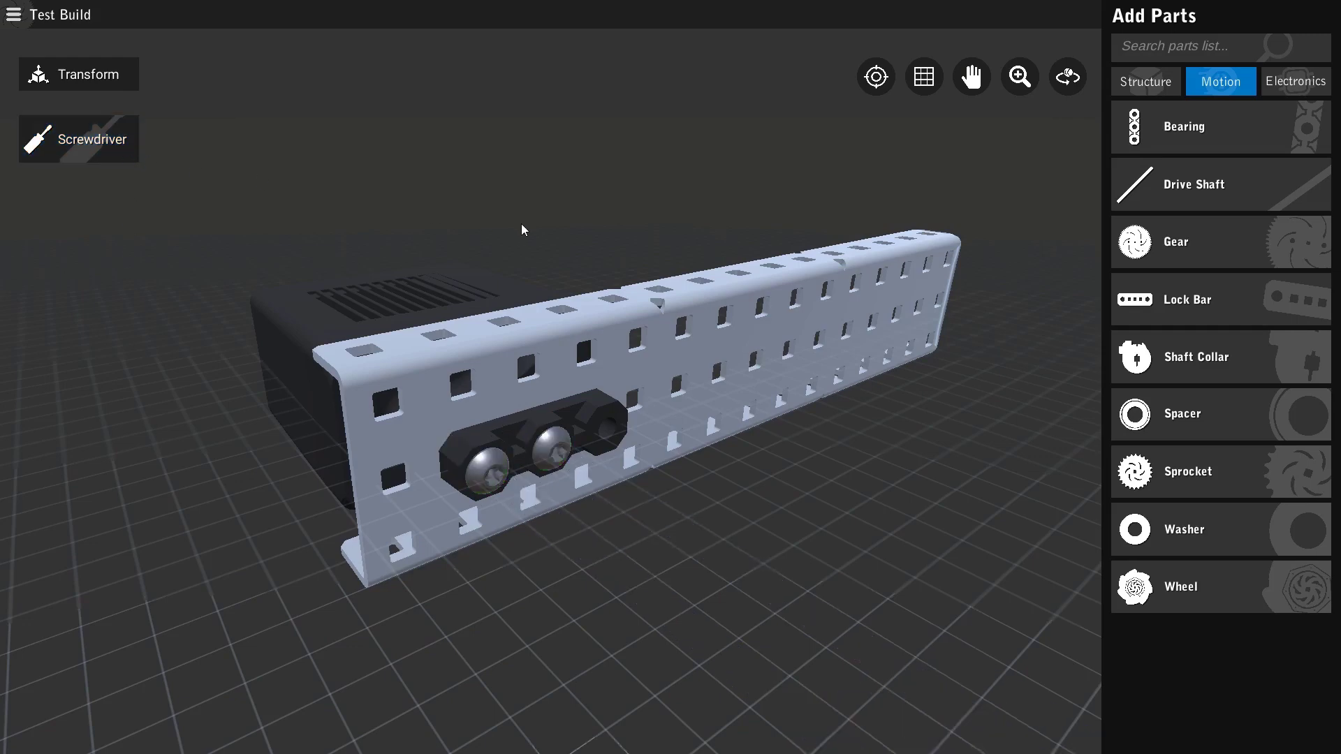
Step: Select the fastened assembly and move it along the blue axis with Transform
{"action": "left_click_drag", "start_coordinate": [521, 223], "coordinate": [527, 336]}
{"action": "left_click", "coordinate": [521, 369]}
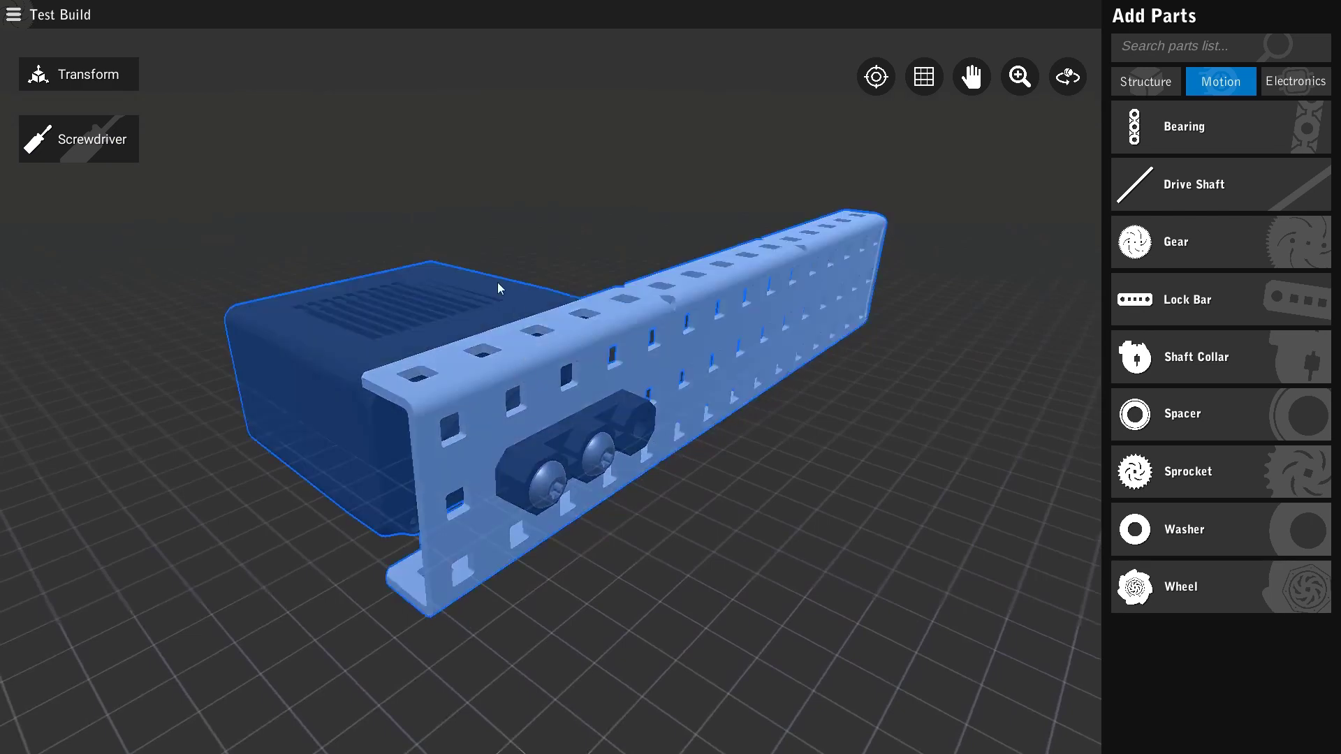
{"action": "left_click_drag", "start_coordinate": [497, 282], "coordinate": [371, 203]}
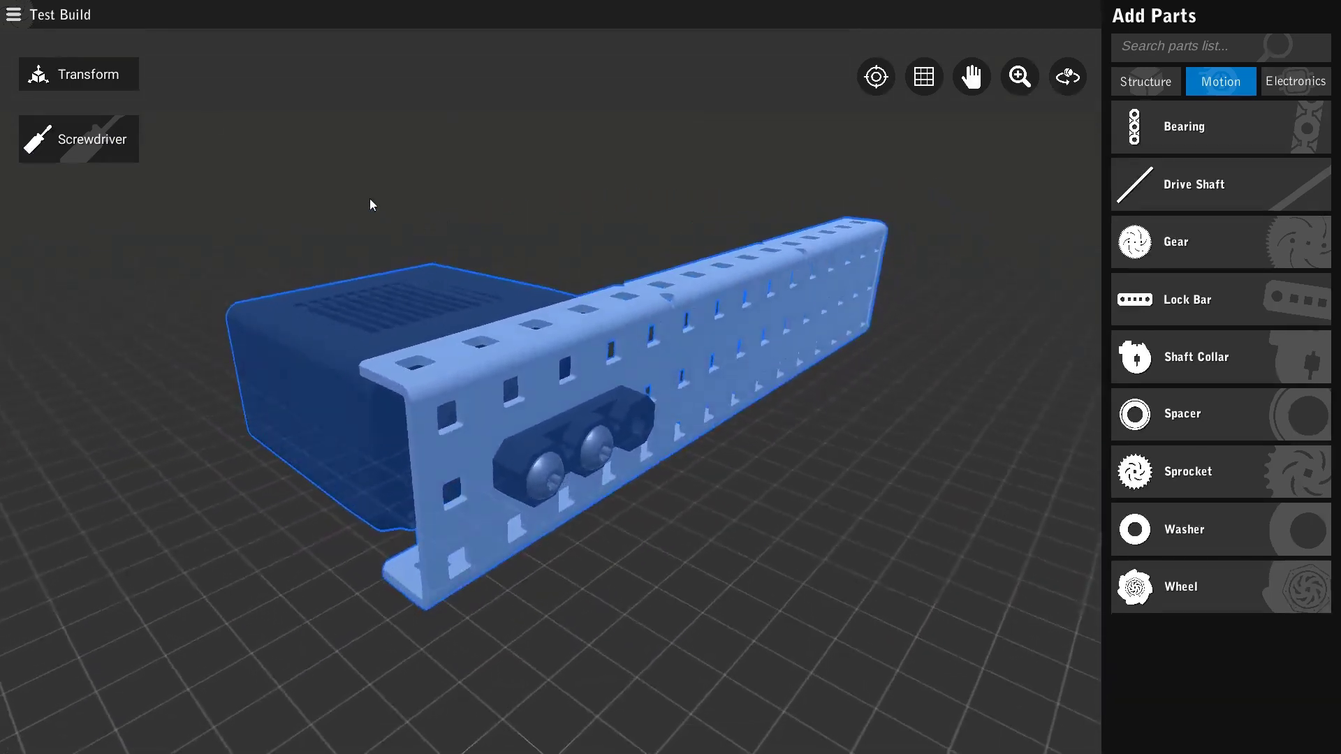
{"action": "left_click", "coordinate": [103, 81]}
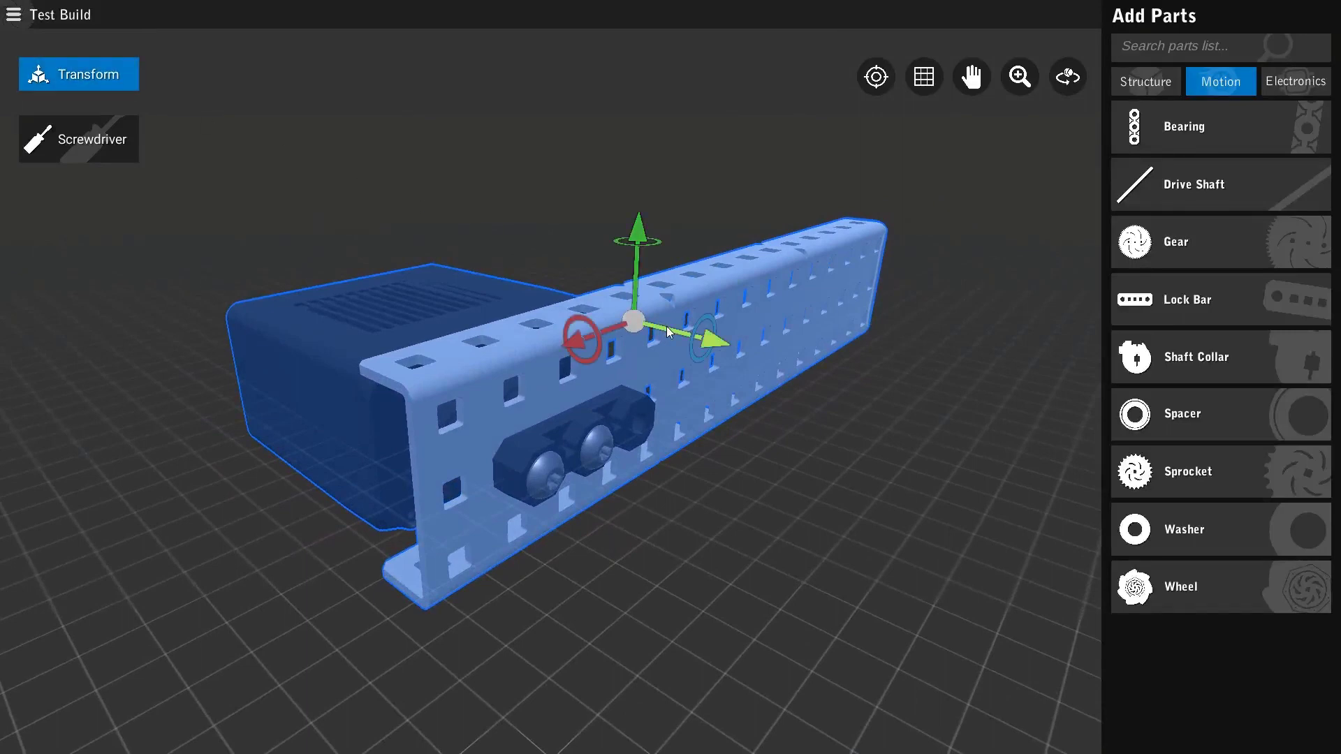
{"action": "left_click_drag", "start_coordinate": [666, 325], "coordinate": [594, 324]}
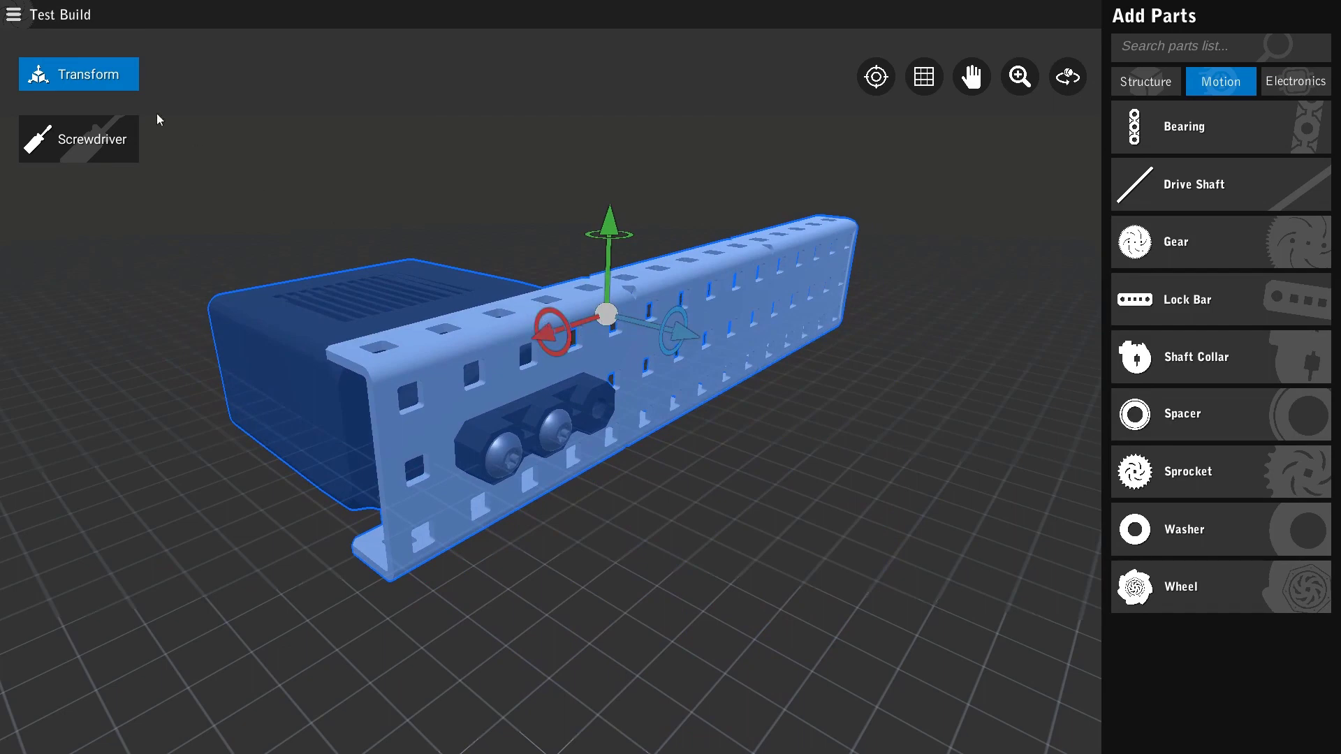
{"action": "left_click", "coordinate": [83, 78]}
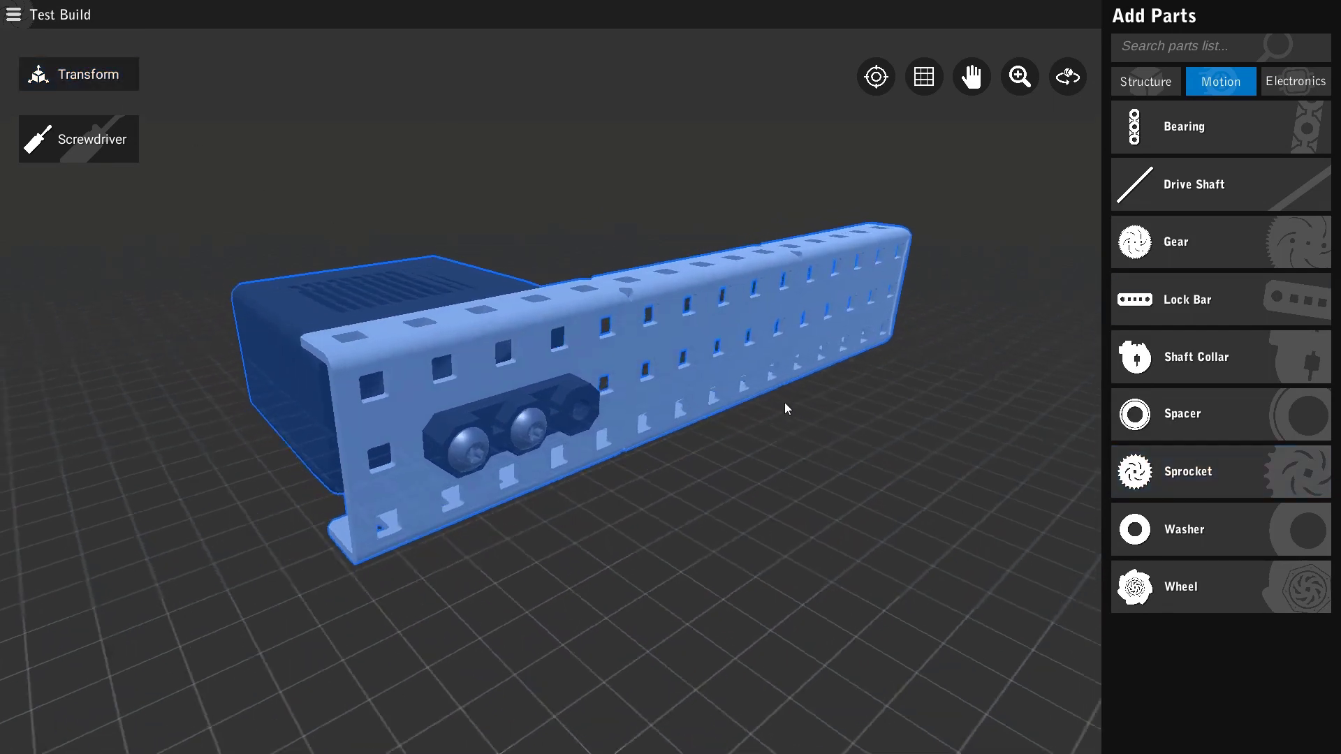
Step: Add a drive shaft and insert it through the open end hole of the flat bearing with Insert Shaft
{"action": "left_click", "coordinate": [1319, 190]}
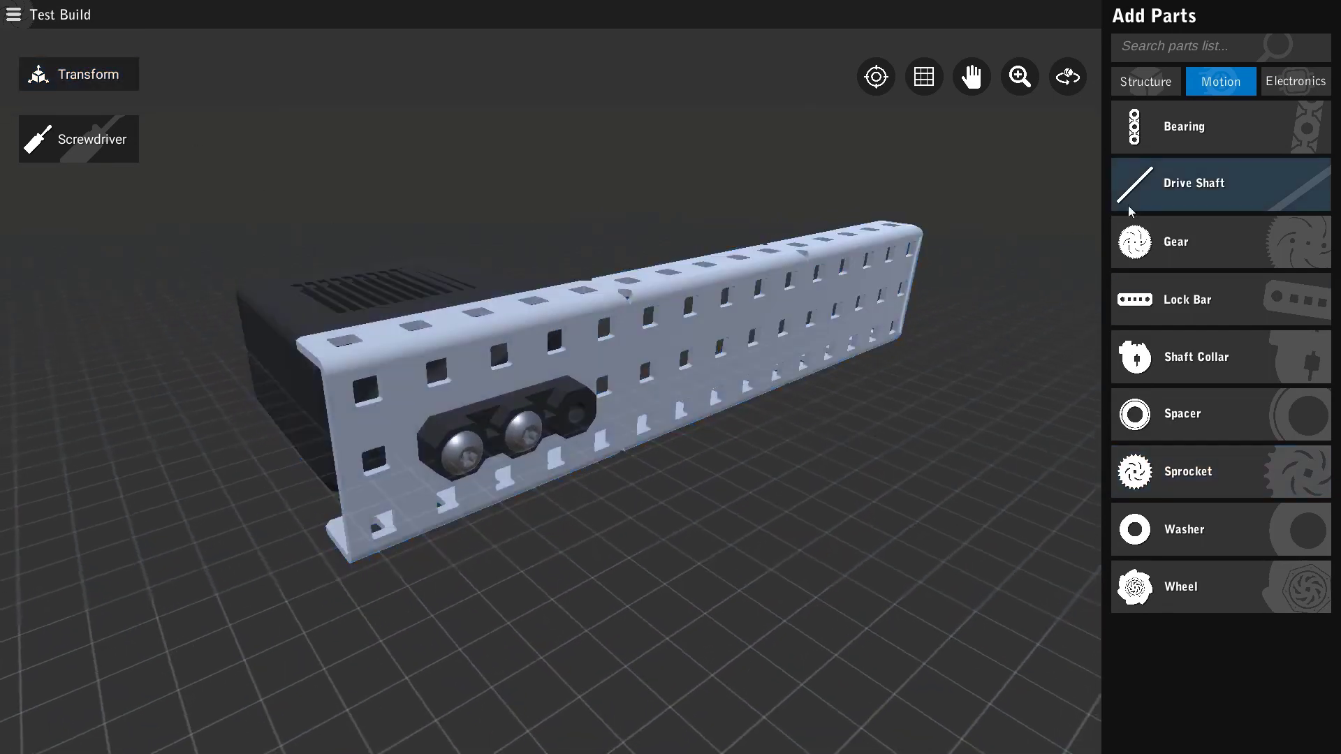
{"action": "left_click", "coordinate": [1307, 180]}
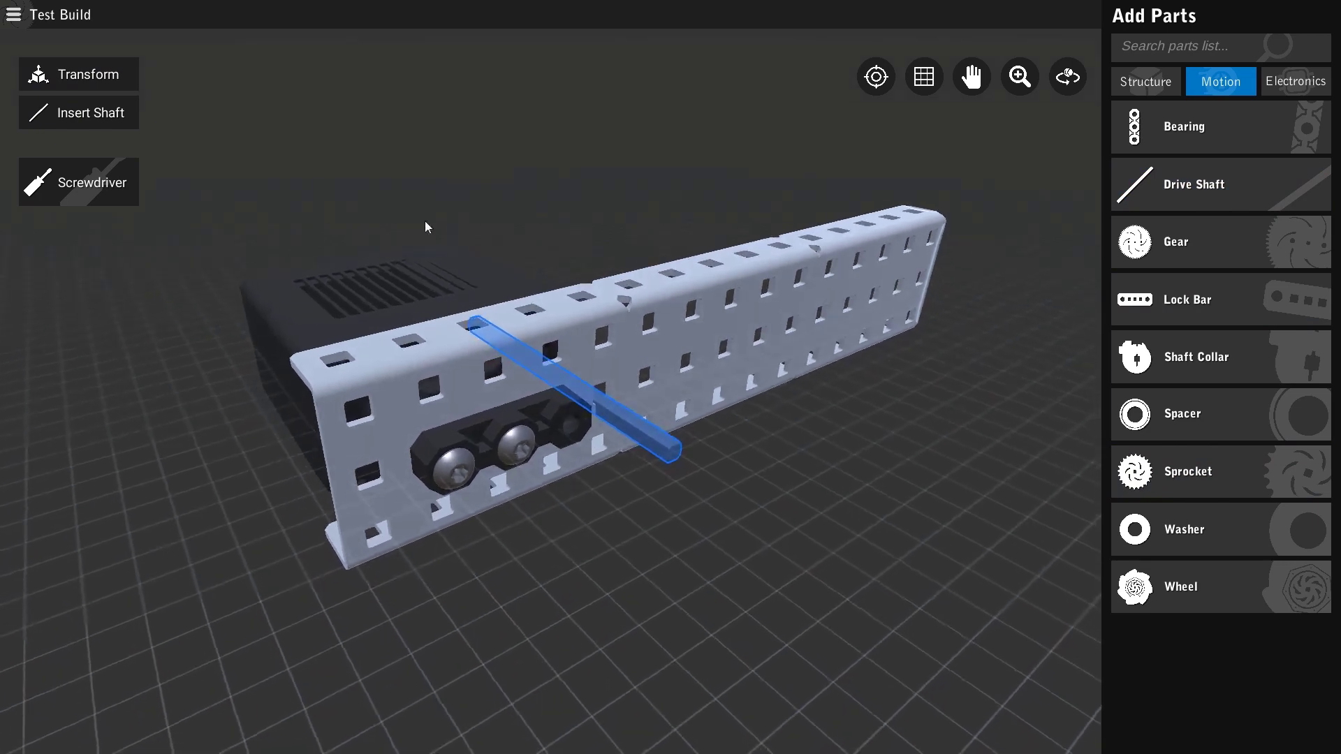
{"action": "left_click", "coordinate": [95, 116]}
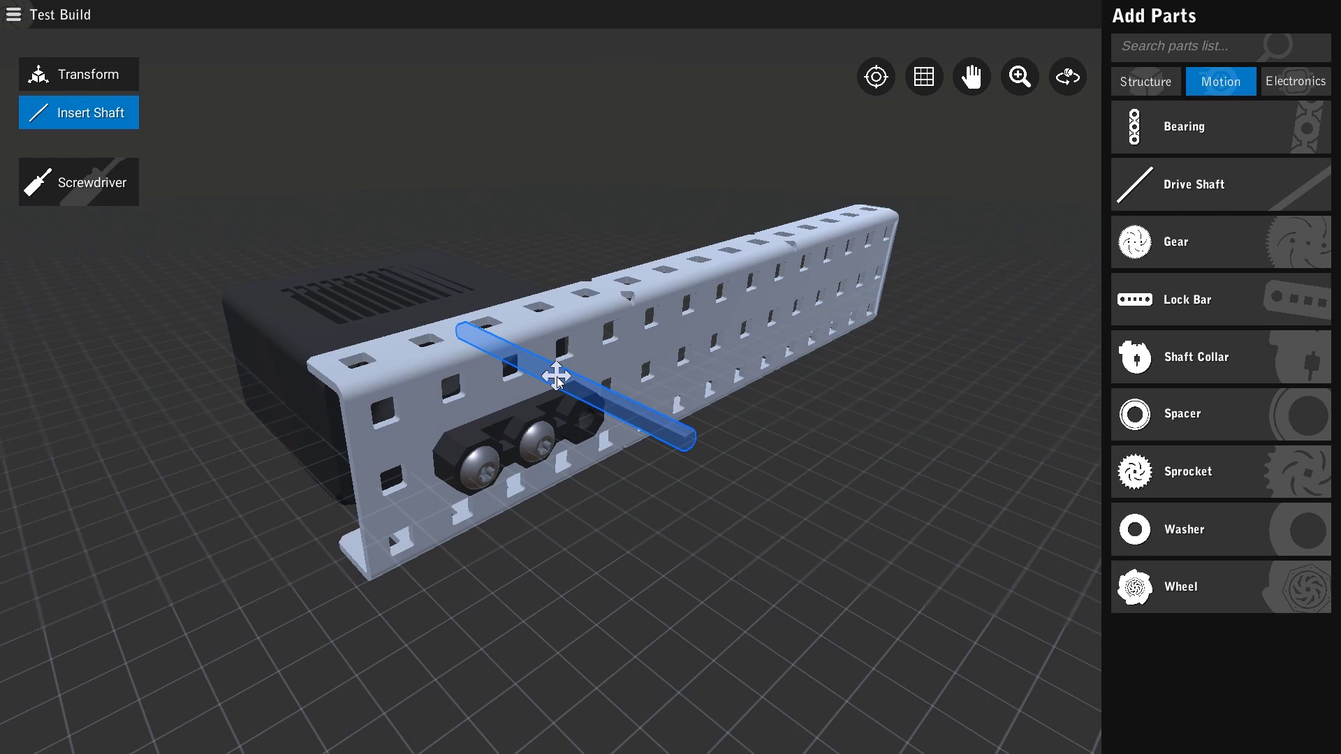
{"action": "left_click", "coordinate": [424, 290]}
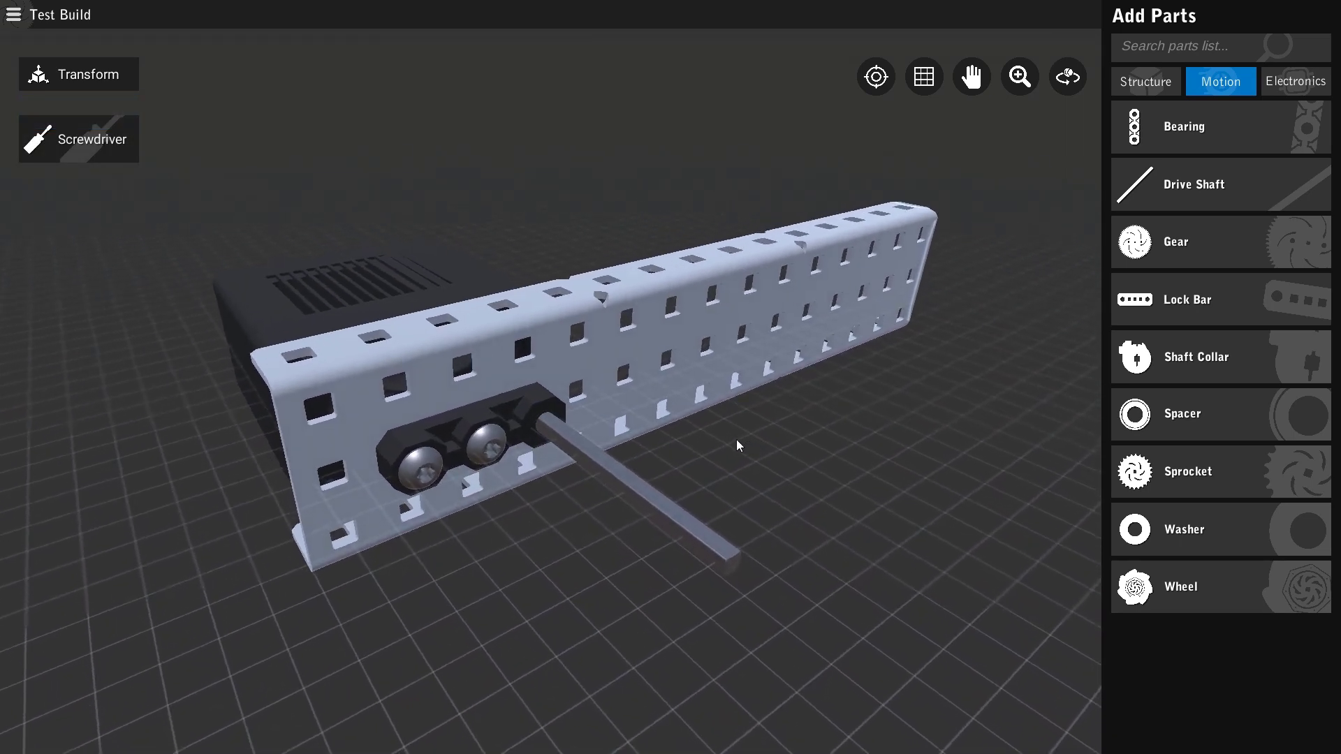
Step: Add a nylon spacer and place it on the drive shaft in front of the flat bearing with Shaft Axis
{"action": "left_click", "coordinate": [1227, 425]}
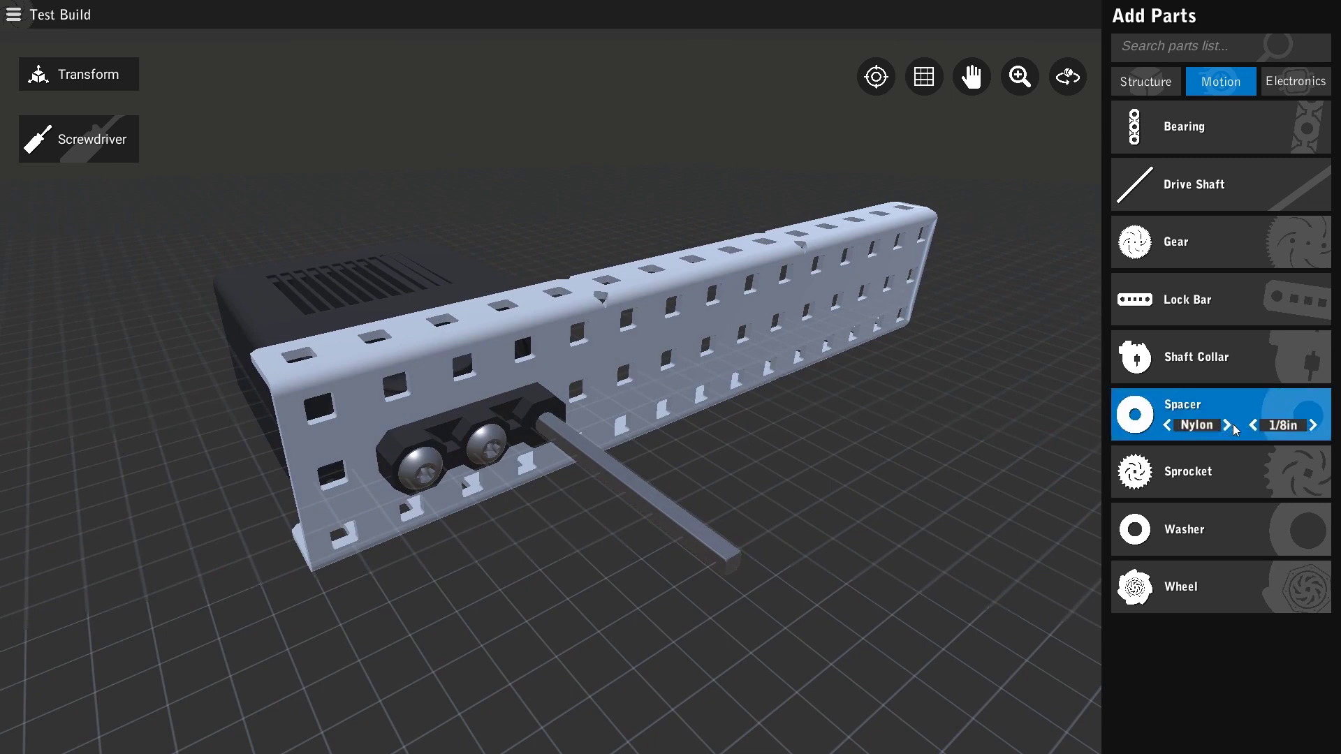
{"action": "left_click", "coordinate": [1223, 405]}
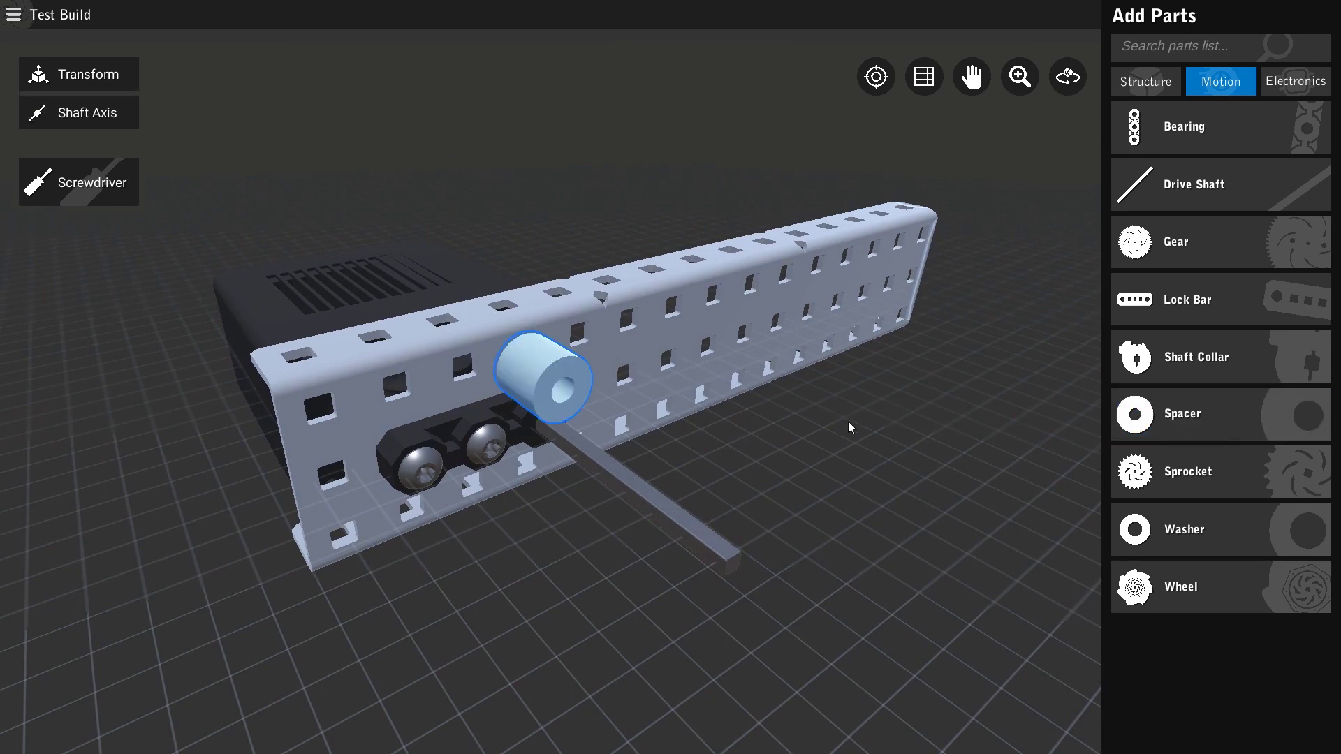
{"action": "left_click", "coordinate": [63, 119]}
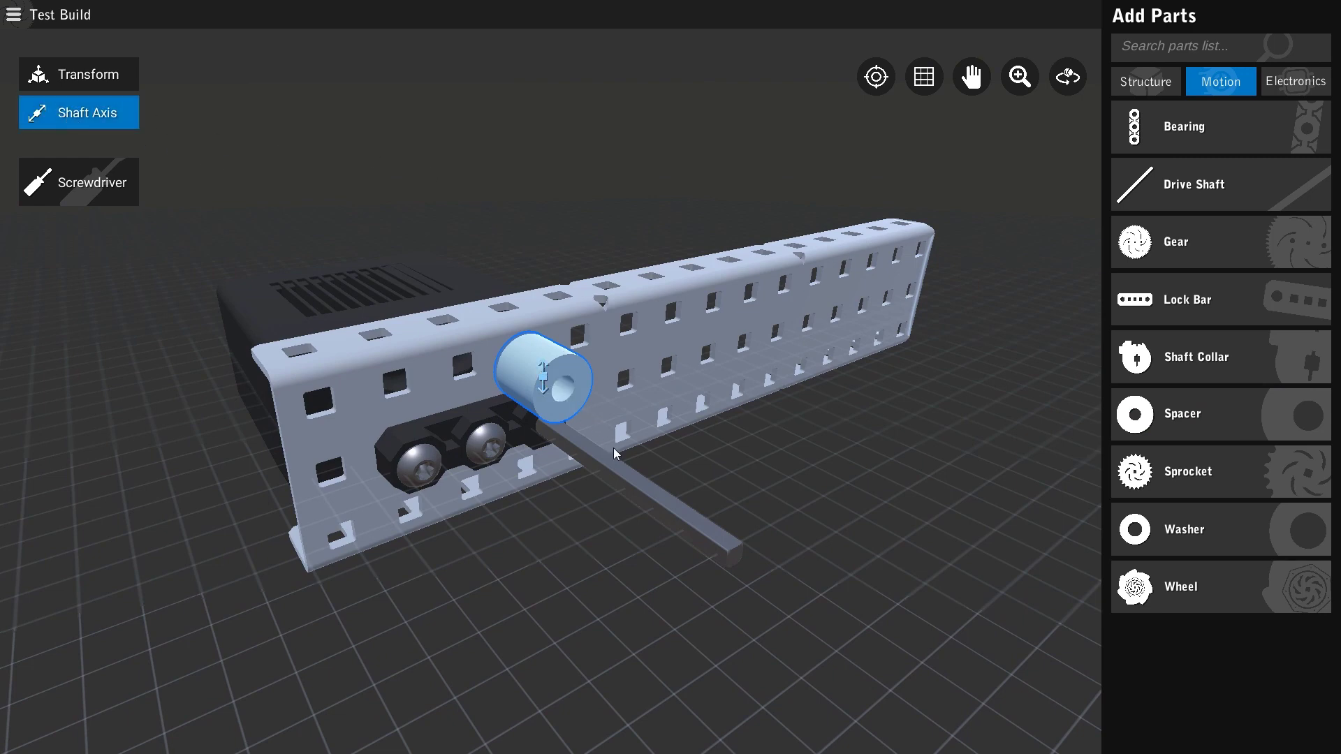
{"action": "mouse_move", "coordinate": [614, 469]}
{"action": "left_click_drag", "start_coordinate": [585, 456], "coordinate": [603, 454]}
{"action": "right_click_drag", "start_coordinate": [703, 493], "coordinate": [731, 421]}
{"action": "middle_click_drag", "start_coordinate": [740, 469], "coordinate": [730, 424]}
{"action": "right_click_drag", "start_coordinate": [731, 424], "coordinate": [810, 429]}
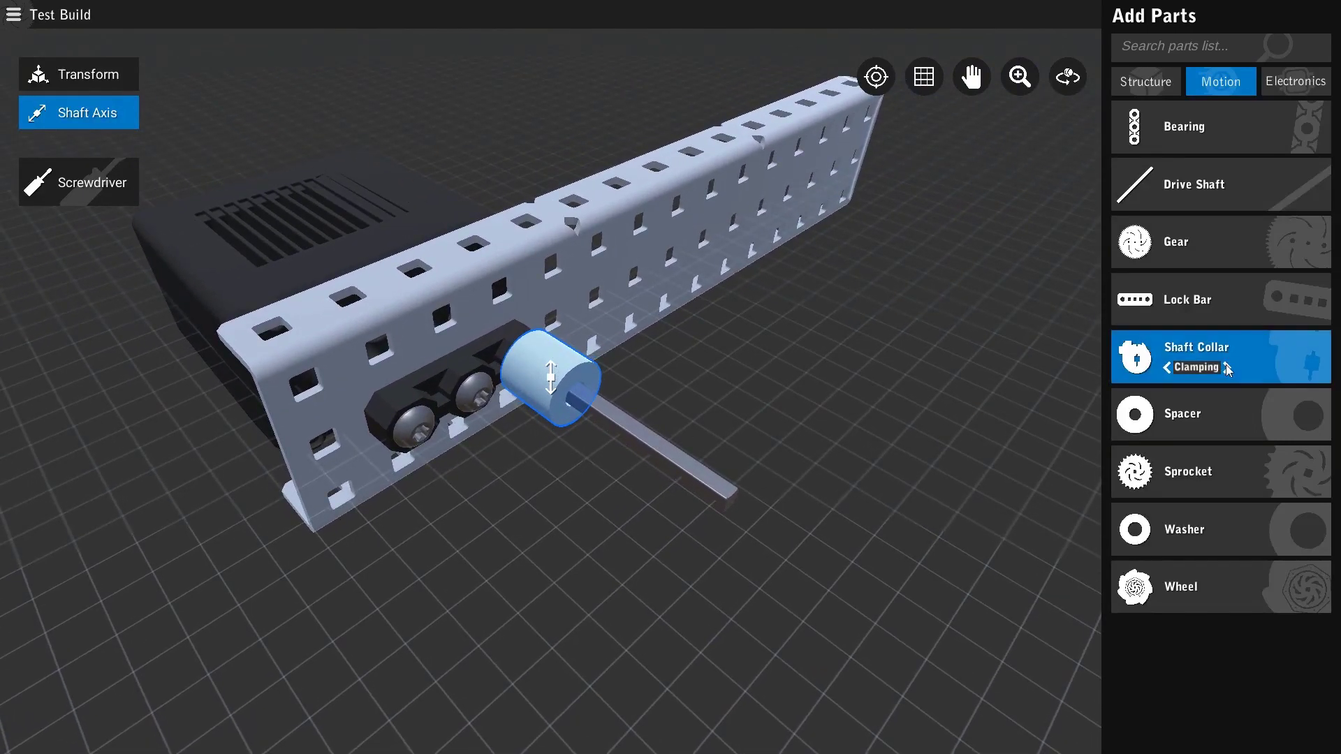
Step: Add a round shaft collar and place it on the drive shaft between the C-channel and the motor, leaving it deselected
{"action": "left_click", "coordinate": [1226, 367]}
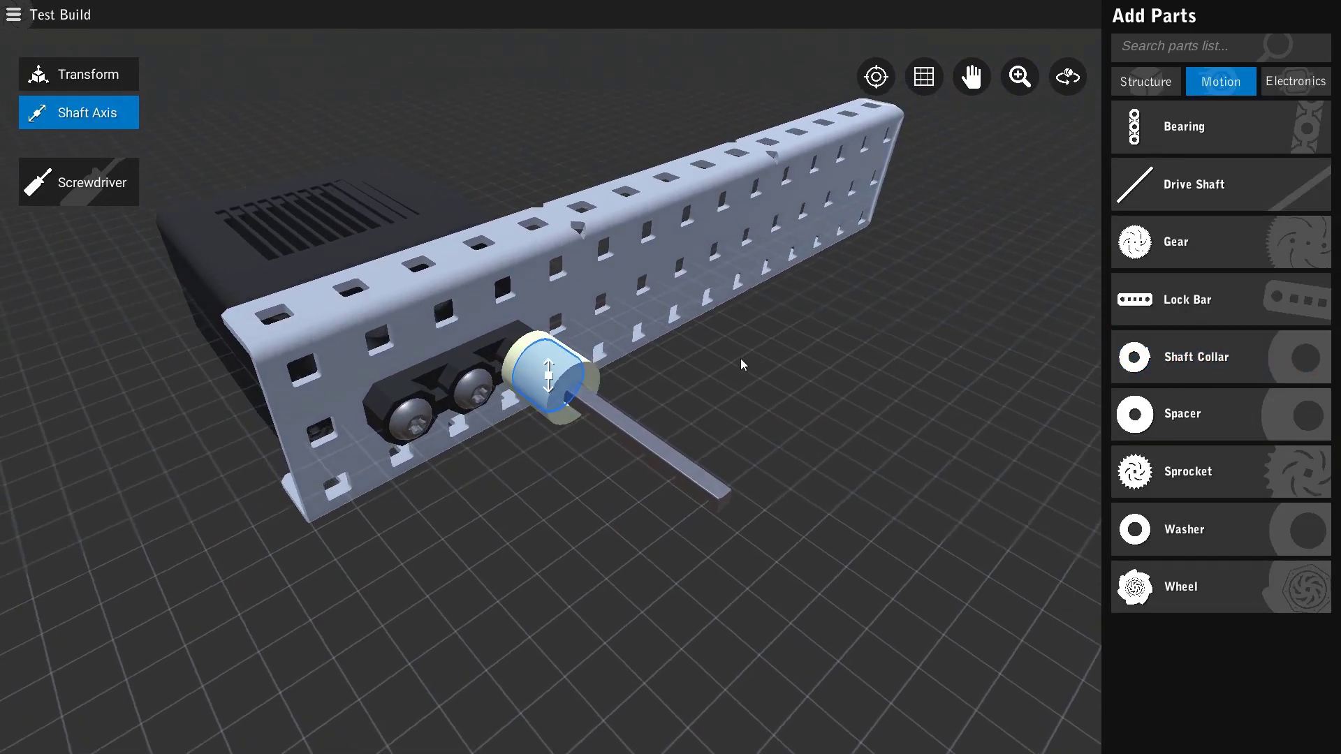
{"action": "mouse_move", "coordinate": [740, 362]}
{"action": "right_mouse_down"}
{"action": "mouse_move", "coordinate": [697, 461]}
{"action": "mouse_move", "coordinate": [696, 419]}
{"action": "mouse_move", "coordinate": [317, 604]}
{"action": "mouse_move", "coordinate": [556, 325]}
{"action": "mouse_move", "coordinate": [680, 319]}
{"action": "mouse_move", "coordinate": [633, 328]}
{"action": "mouse_move", "coordinate": [760, 333]}
{"action": "mouse_move", "coordinate": [748, 341]}
{"action": "right_mouse_up"}
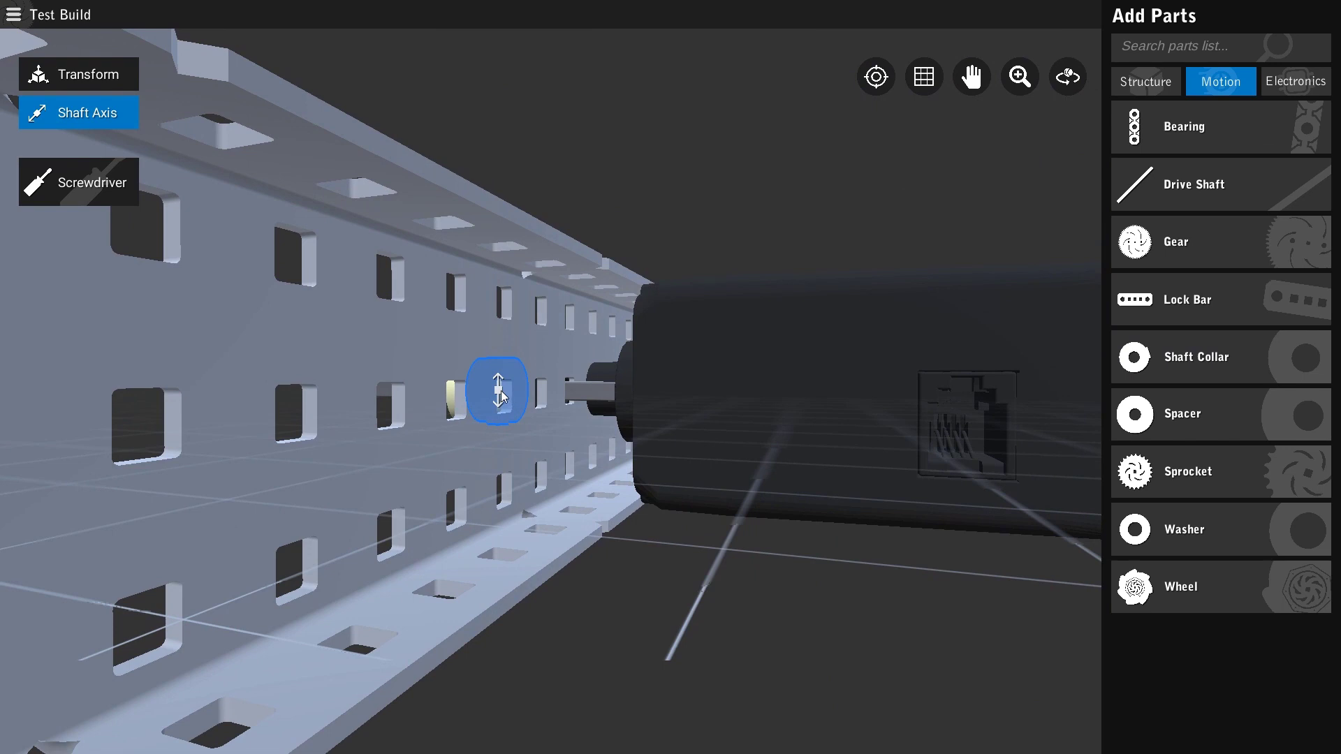
{"action": "mouse_move", "coordinate": [597, 387]}
{"action": "left_click", "coordinate": [564, 388]}
{"action": "right_click_drag", "start_coordinate": [613, 358], "coordinate": [748, 266]}
{"action": "left_click", "coordinate": [835, 262]}
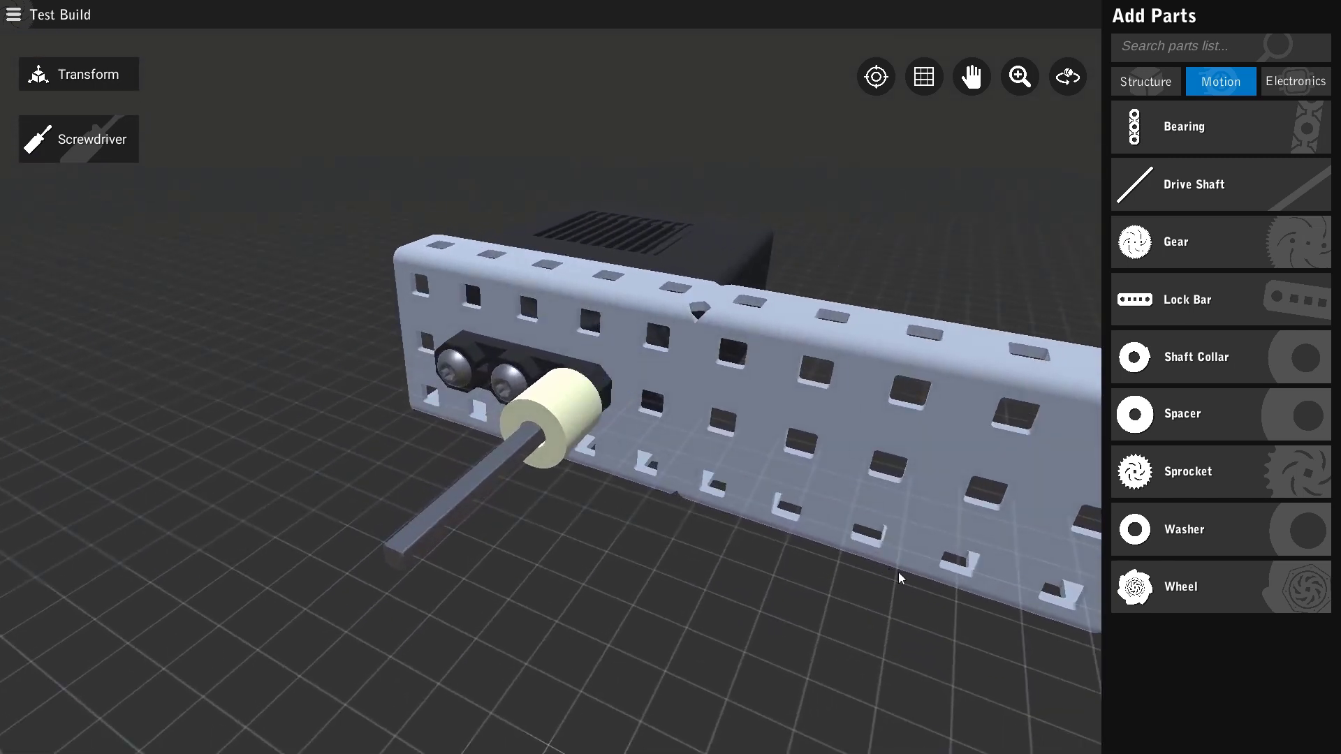
Step: Add a second round shaft collar and a 4.00in Traction wheel, placing the wheel on the drive shaft in front of the spacer
{"action": "mouse_move", "coordinate": [1211, 583]}
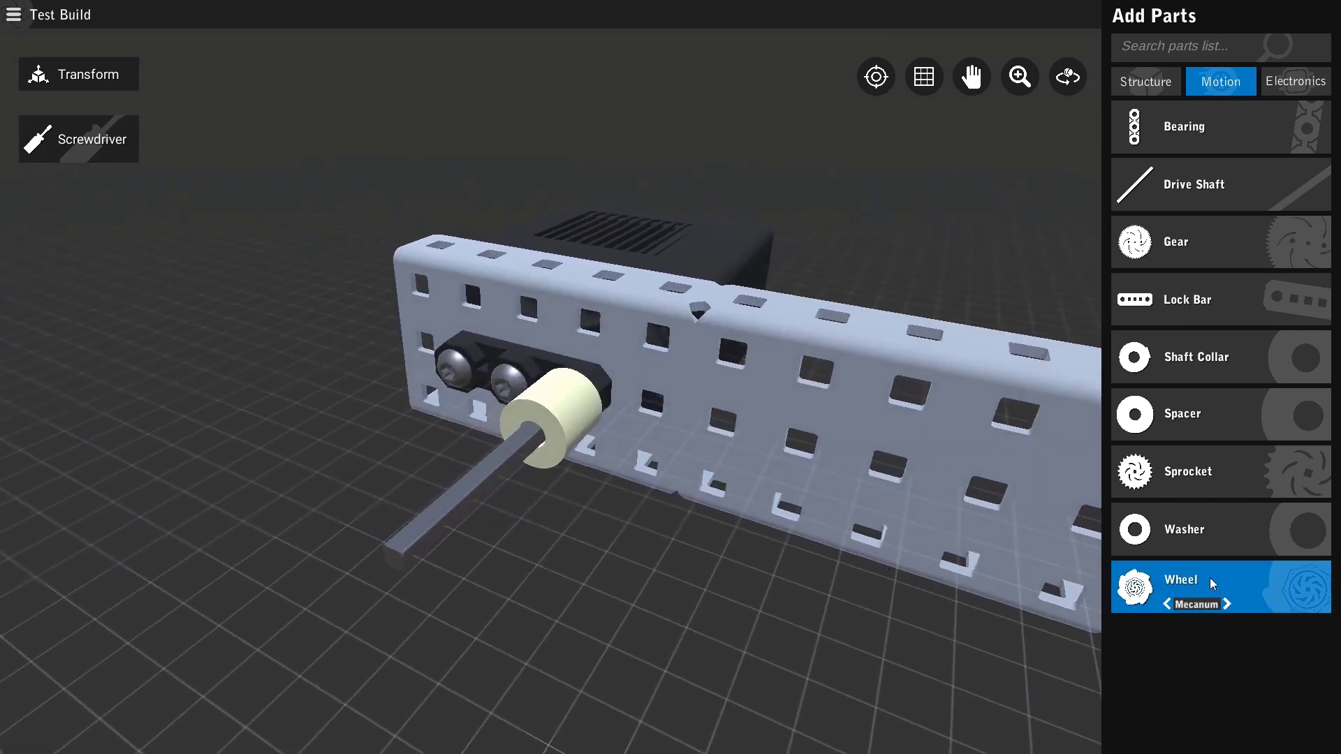
{"action": "left_click", "coordinate": [1196, 348]}
{"action": "mouse_move", "coordinate": [1219, 574]}
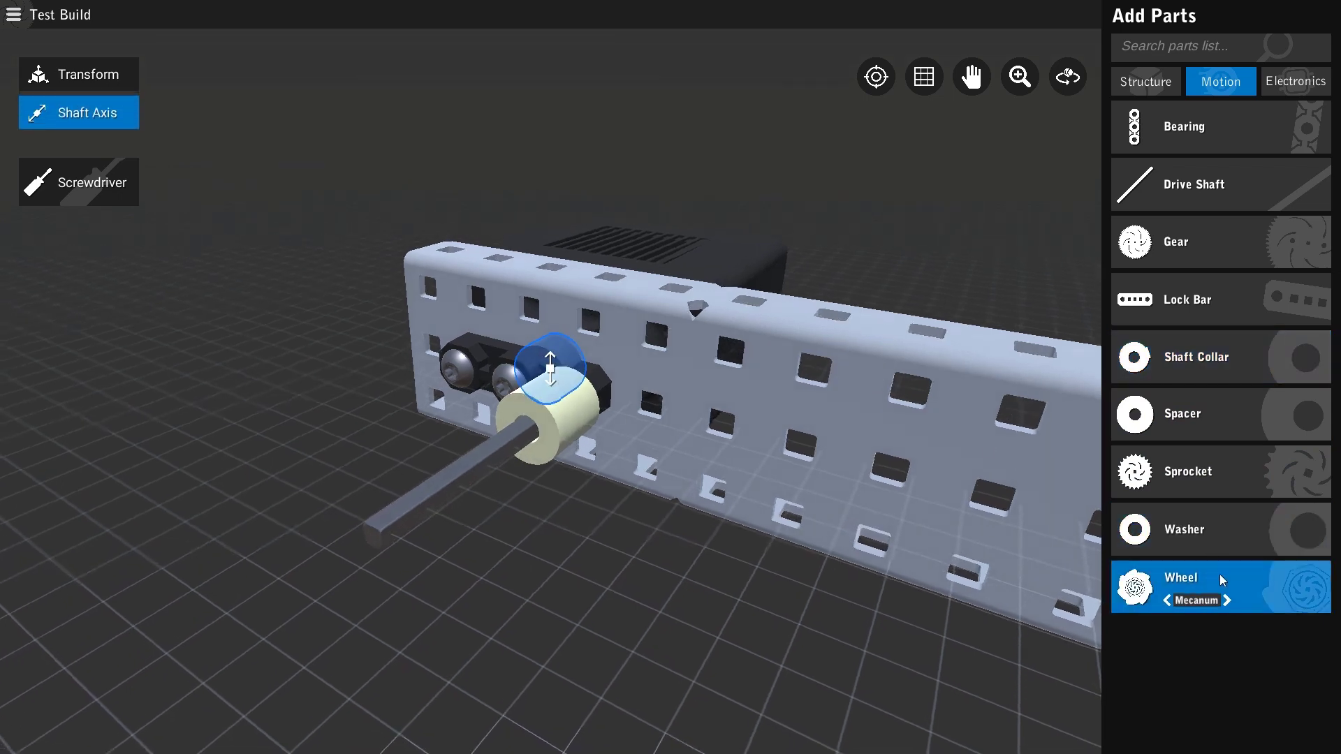
{"action": "left_click", "coordinate": [1225, 597]}
{"action": "left_click", "coordinate": [1226, 597]}
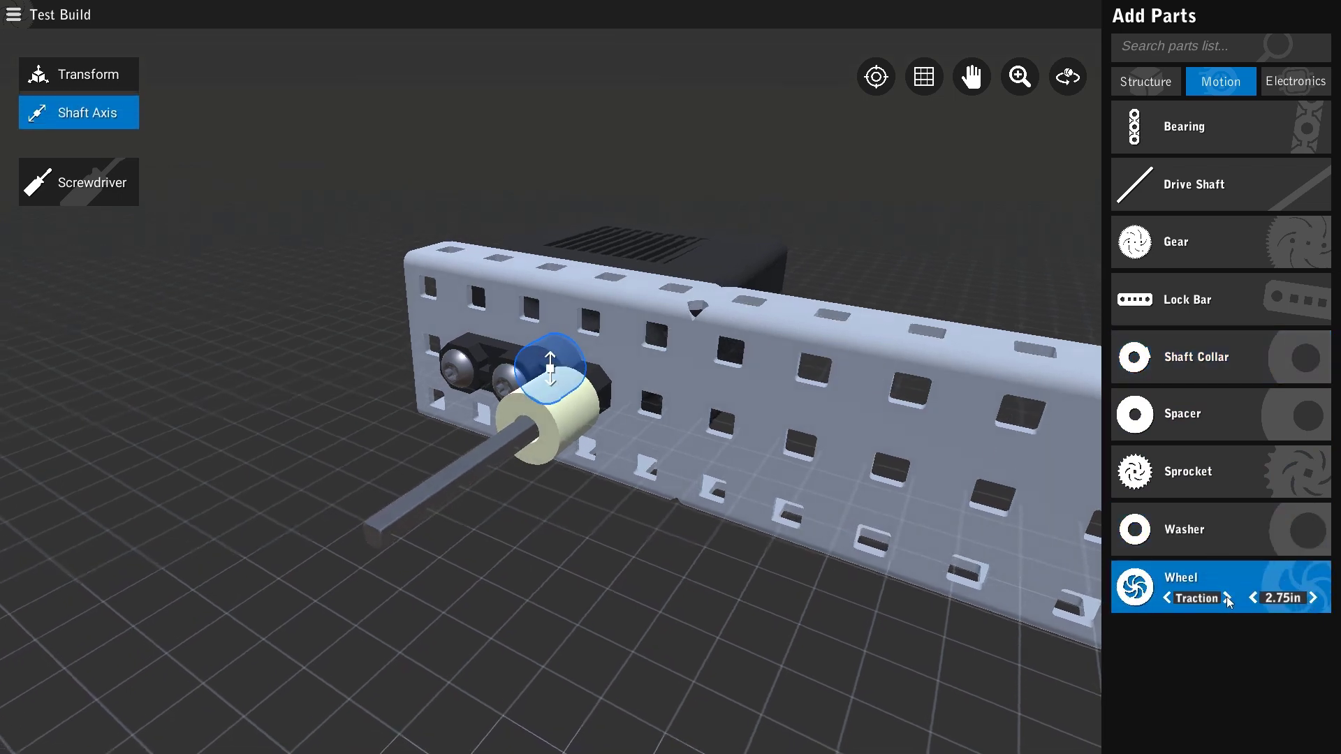
{"action": "left_click", "coordinate": [1303, 598]}
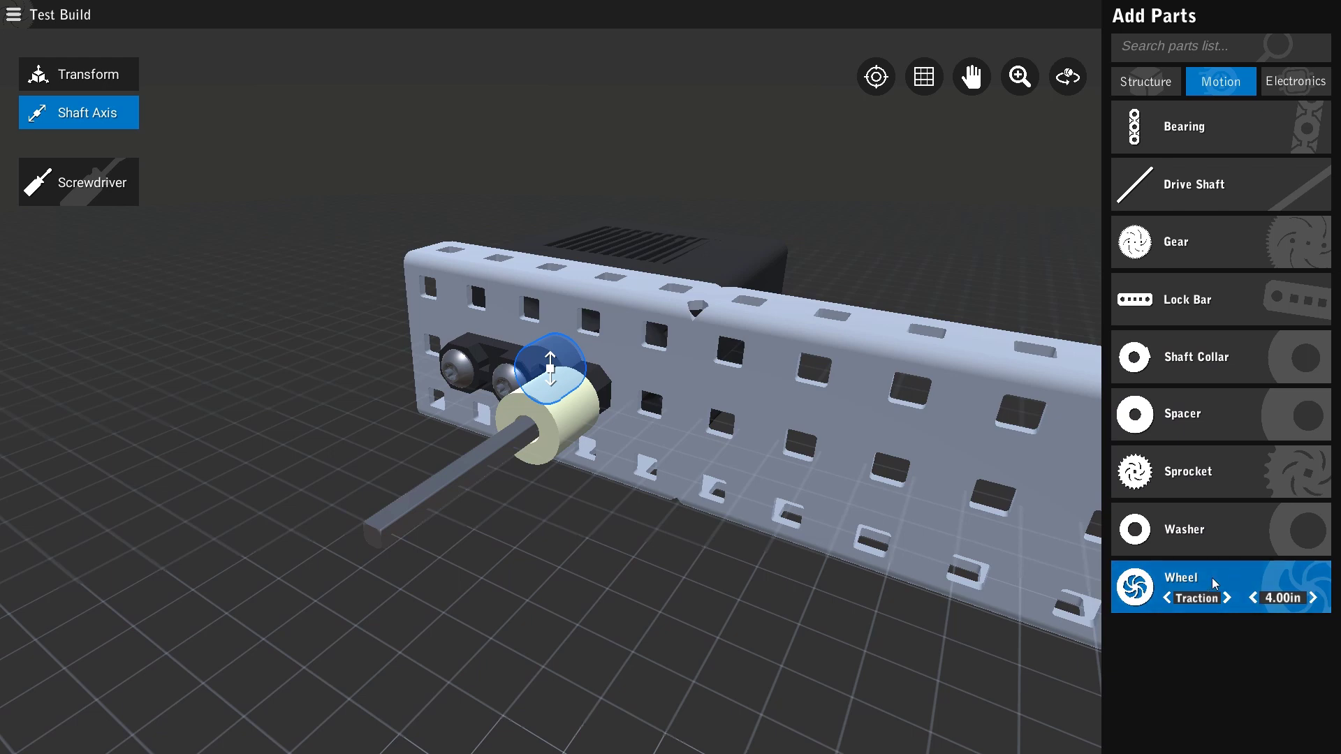
{"action": "left_click", "coordinate": [1213, 576]}
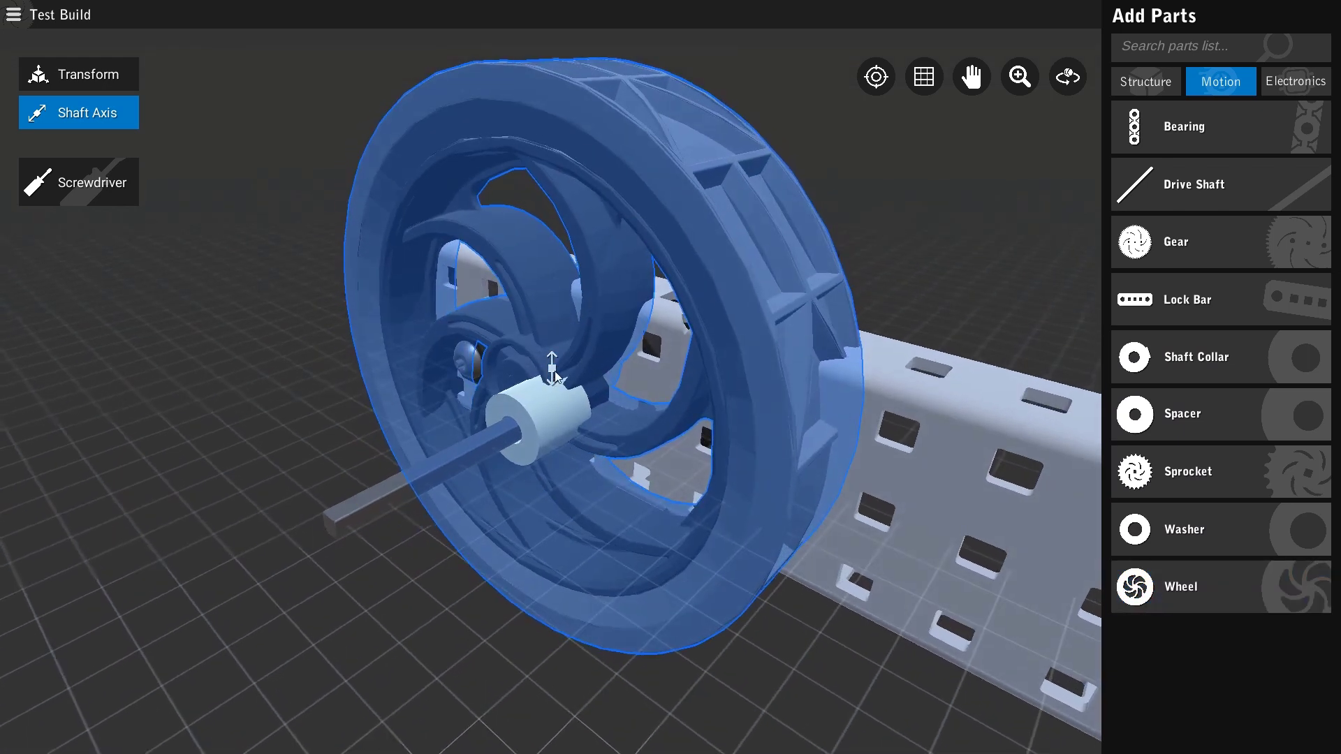
{"action": "left_click", "coordinate": [478, 438]}
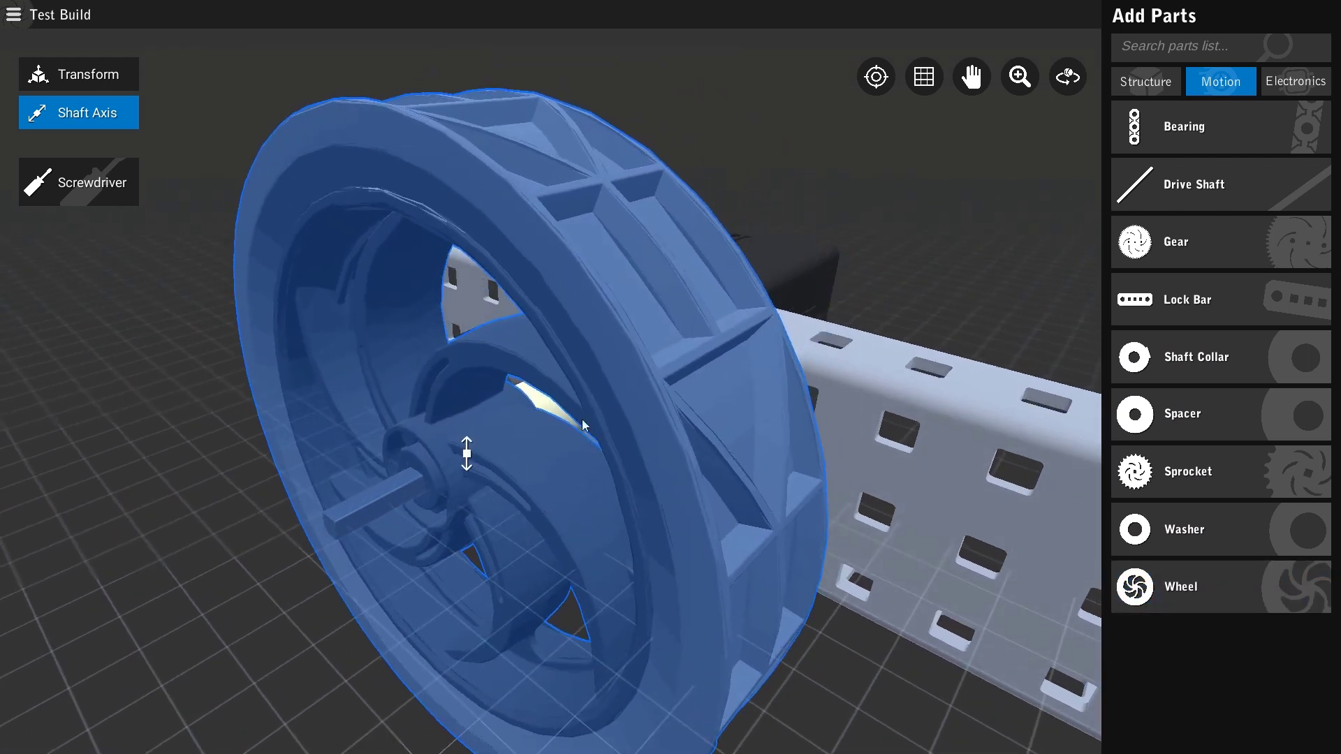
Step: Select the loose shaft collar and place it on the outer end of the drive shaft against the wheel
{"action": "right_click_drag", "start_coordinate": [581, 419], "coordinate": [515, 378]}
{"action": "left_click", "coordinate": [554, 370]}
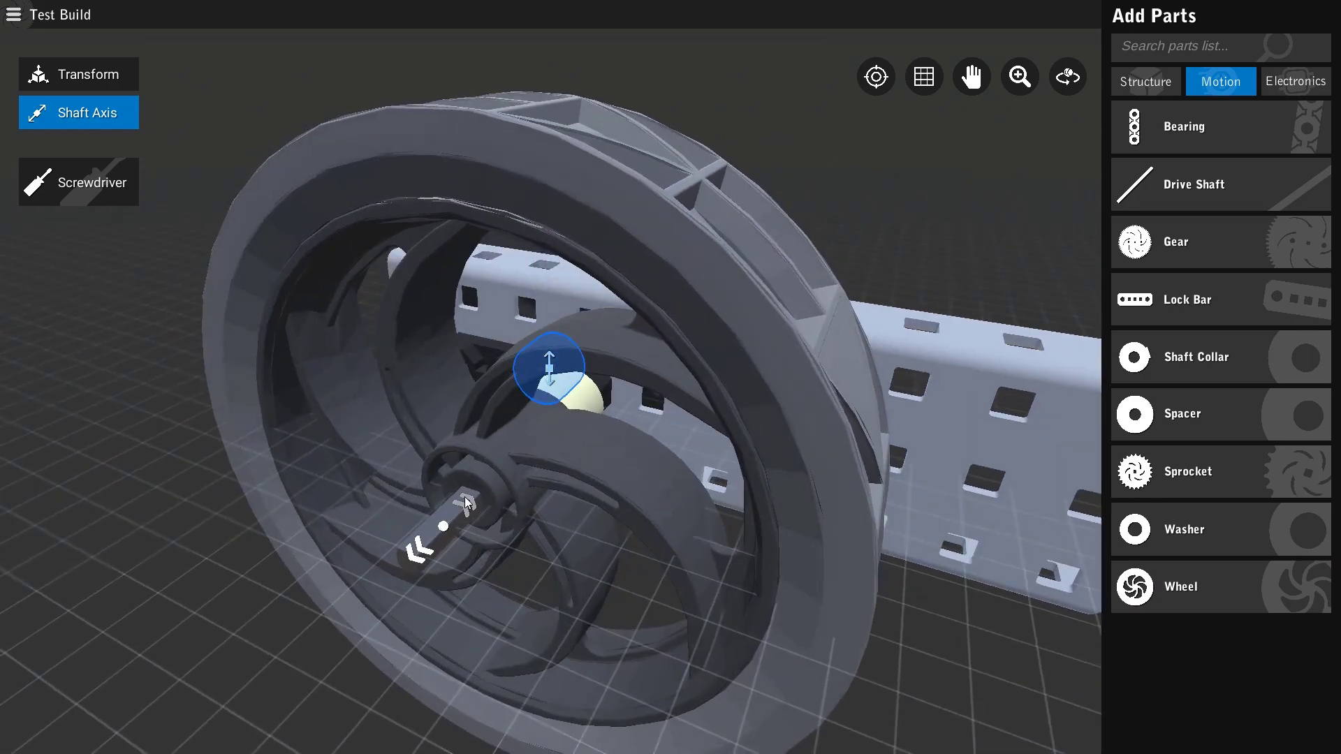
{"action": "left_click", "coordinate": [463, 496]}
{"action": "scroll", "coordinate": [628, 456], "scroll_direction": "down", "scroll_amount": 4}
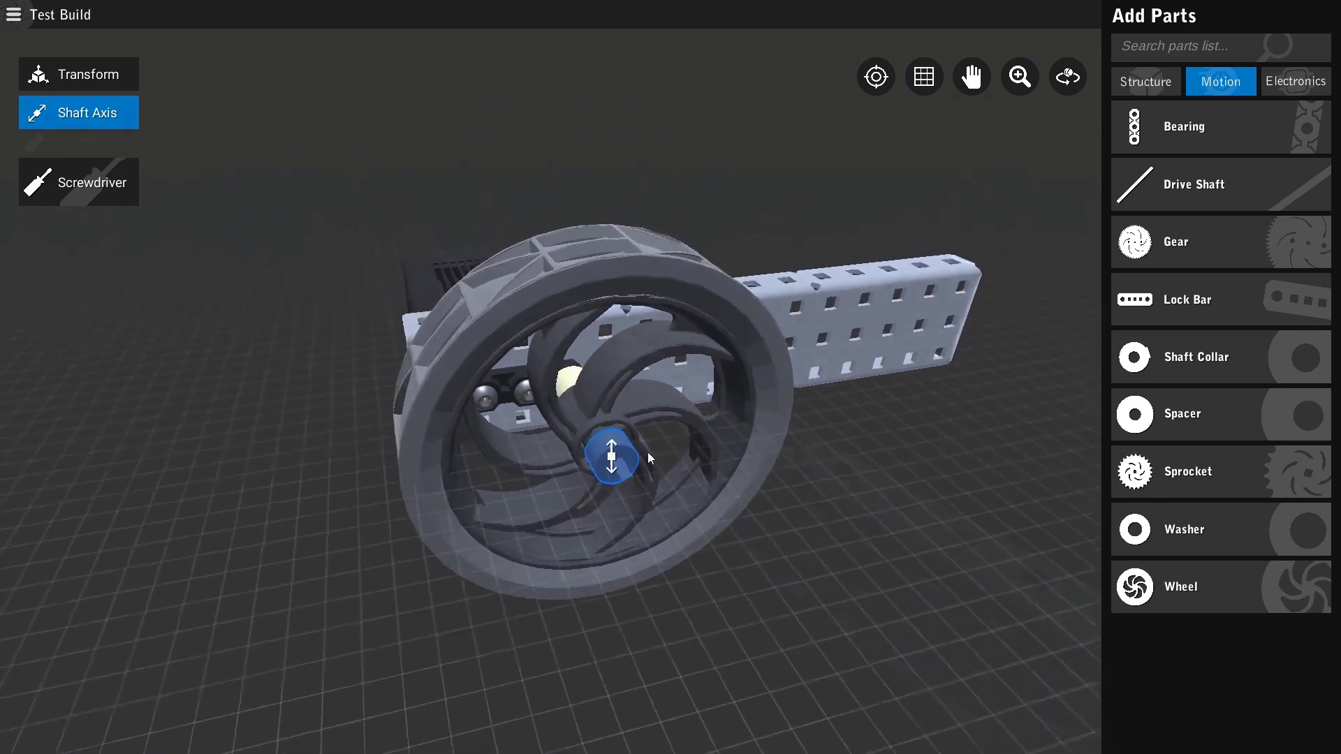
{"action": "right_click_drag", "start_coordinate": [588, 254], "coordinate": [982, 245]}
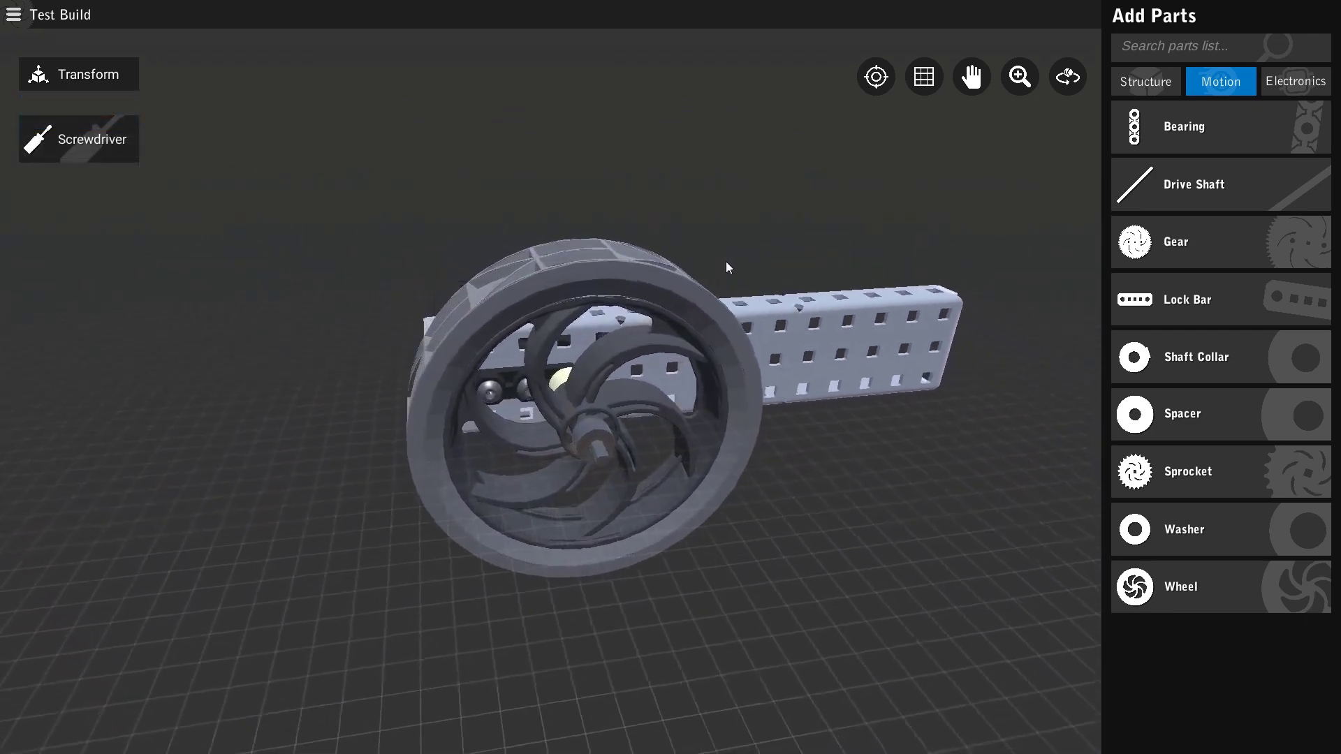
{"action": "right_click_drag", "start_coordinate": [364, 200], "coordinate": [852, 25]}
{"action": "right_click_drag", "start_coordinate": [657, 126], "coordinate": [598, 152]}
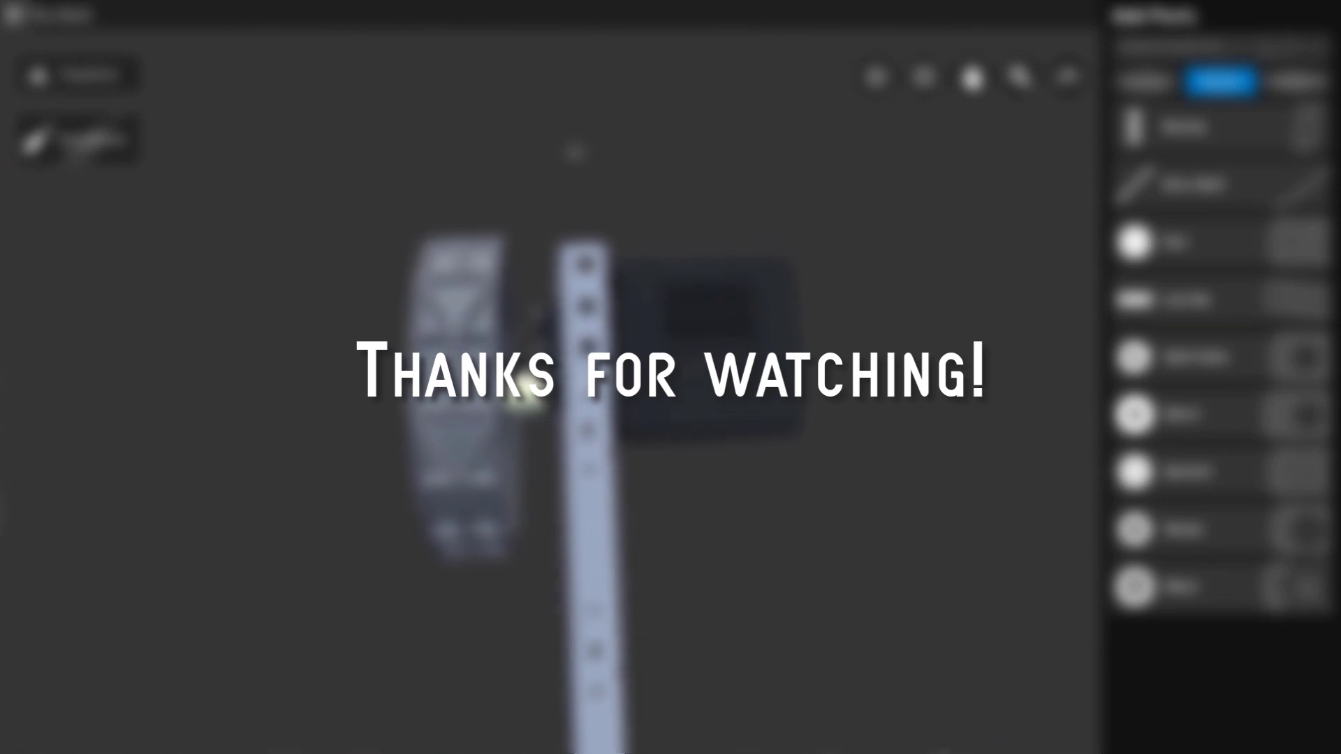